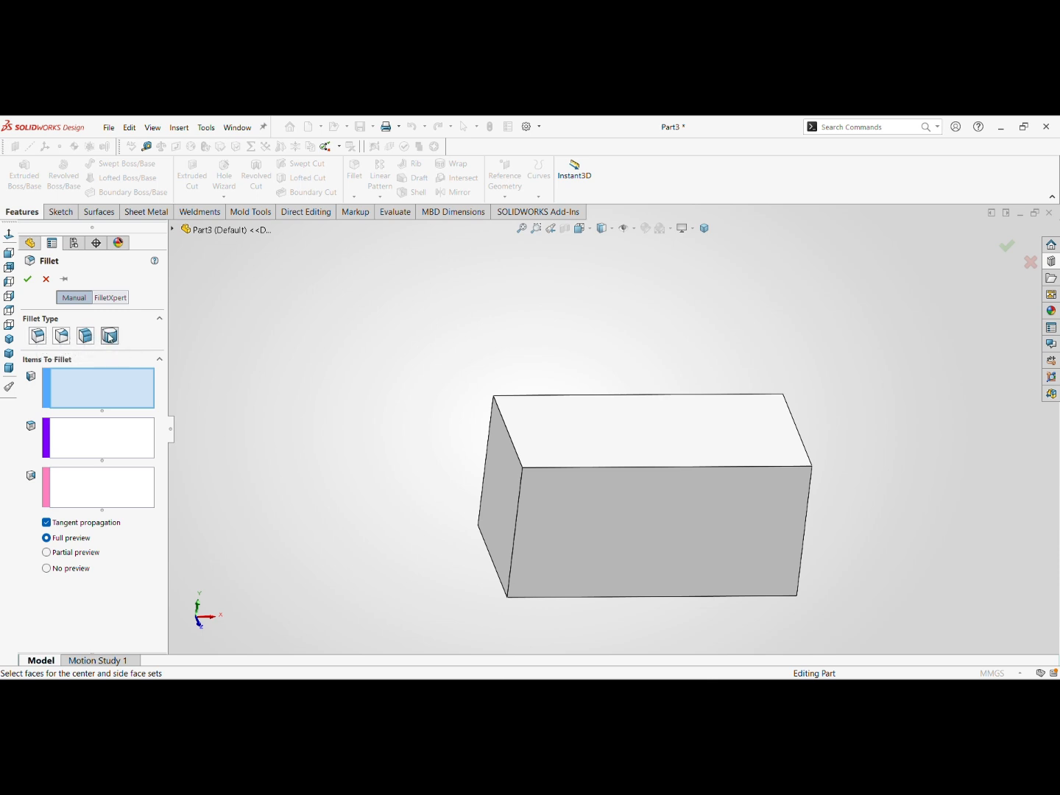
- Set up a constant size fillet on the block's upper front long edge
click(38, 335)
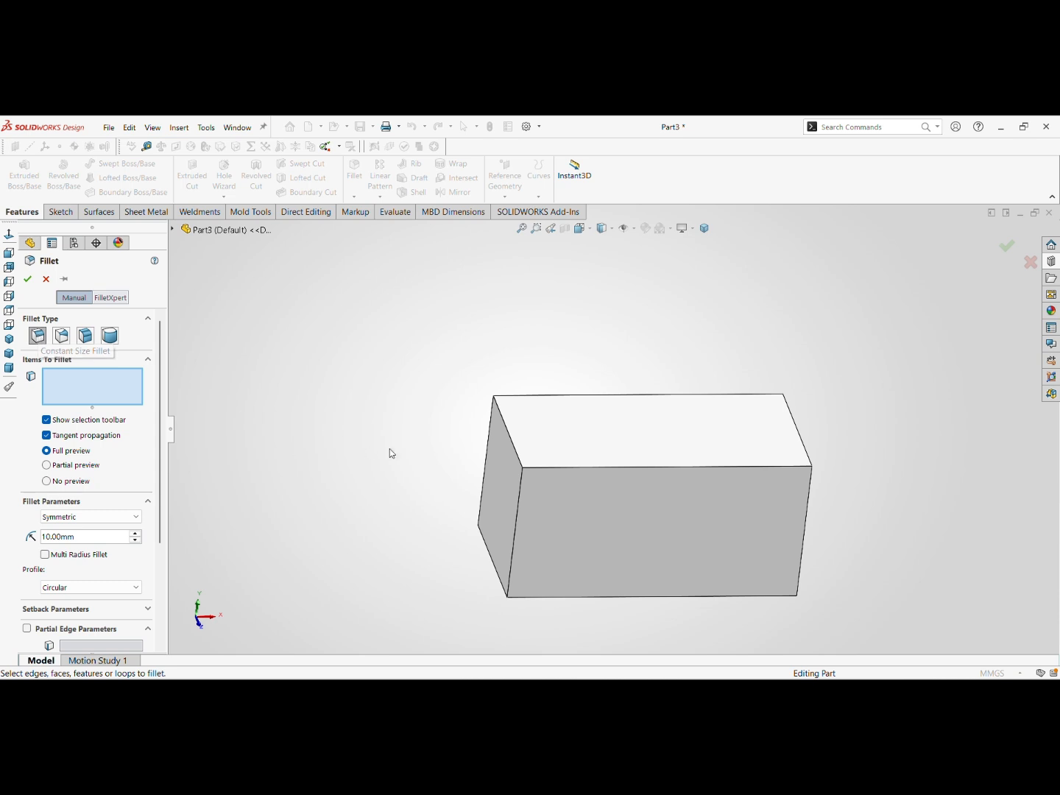
click(569, 467)
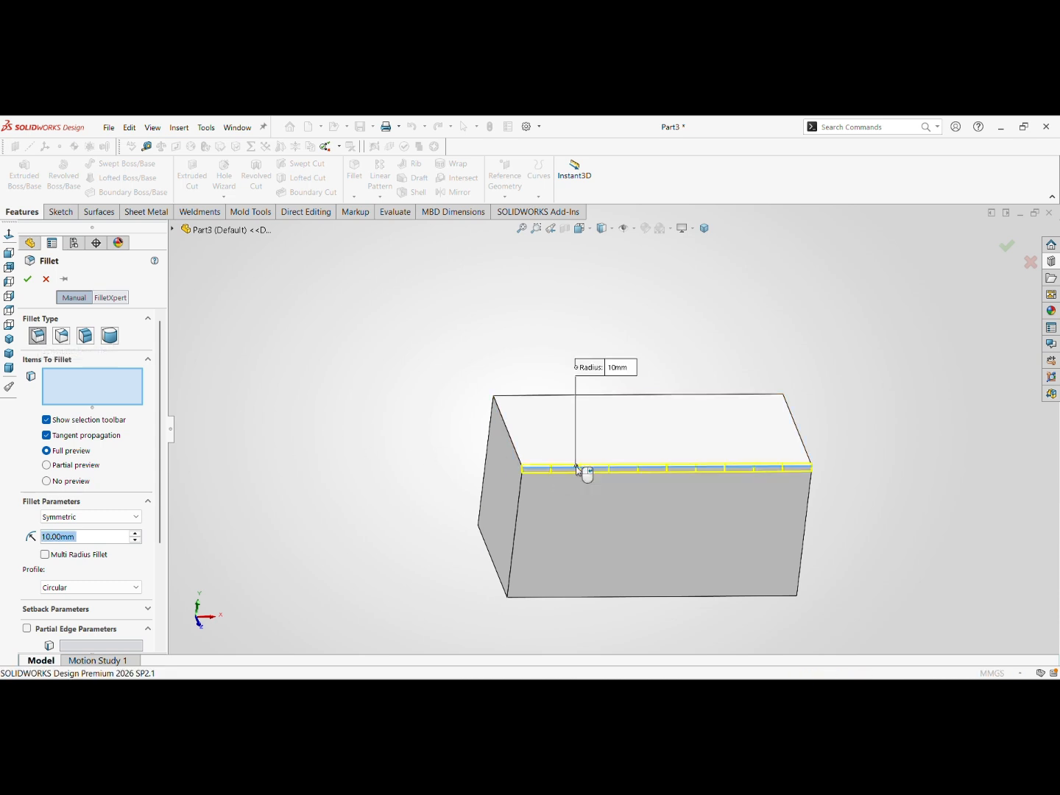
scroll(568, 468, down, 3)
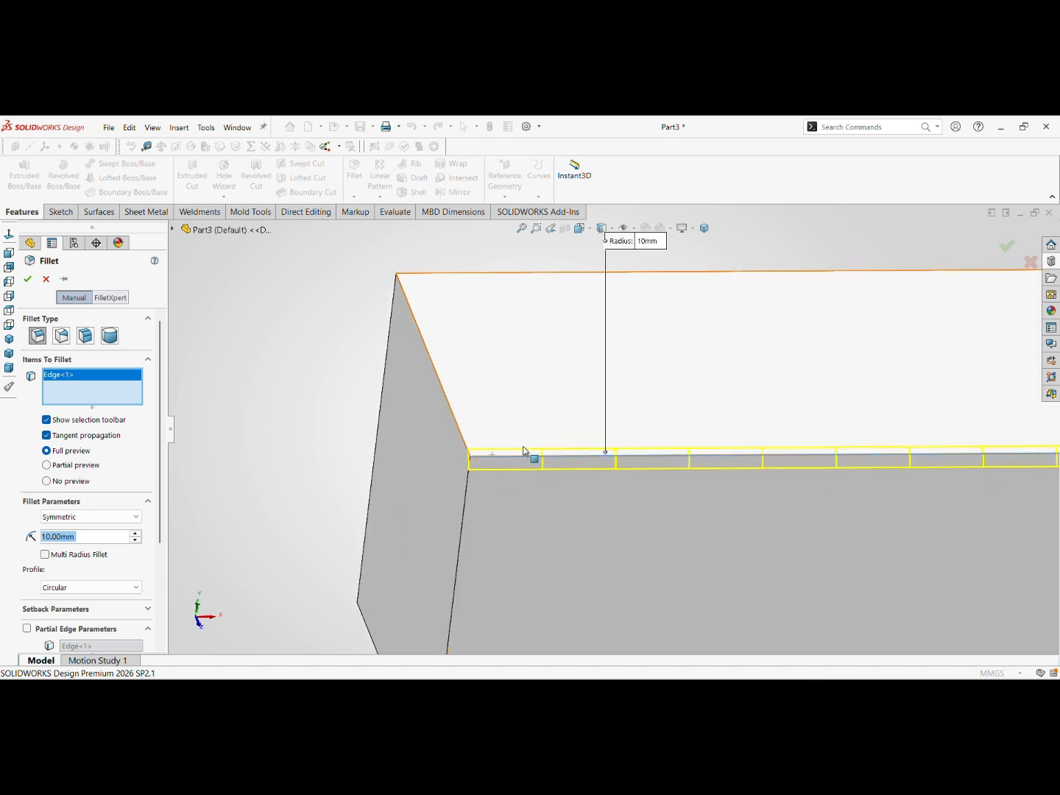
scroll(533, 454, up, 3)
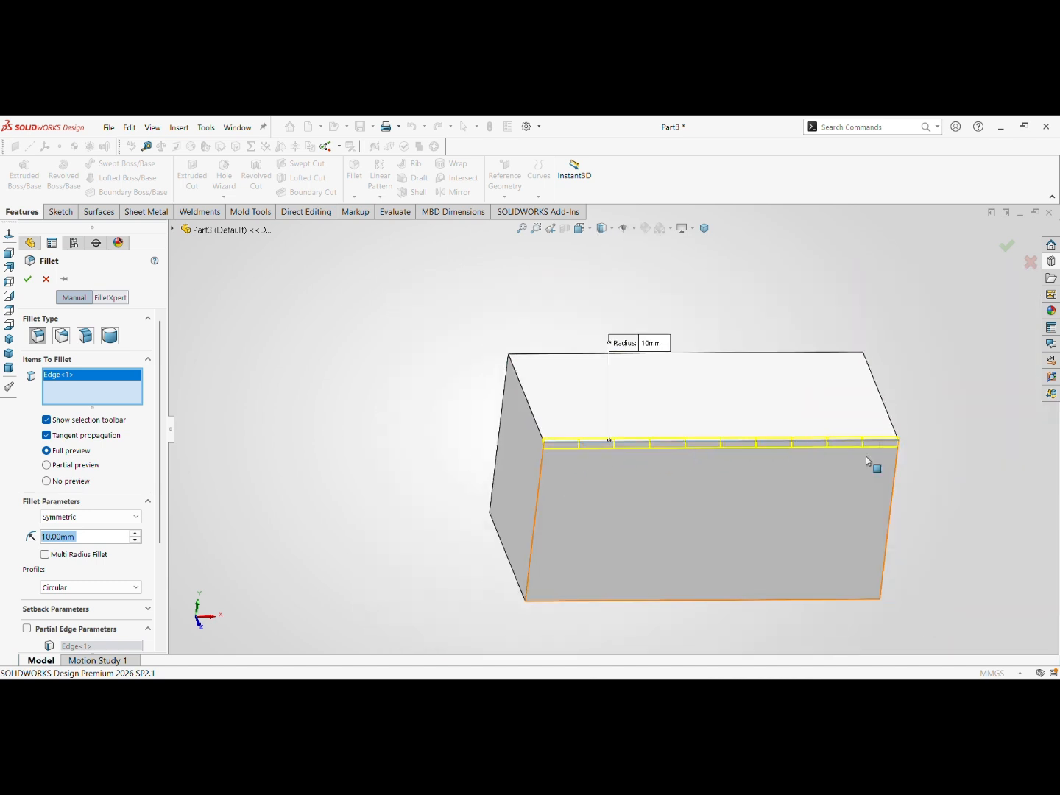
- Make the edge fillet asymmetric with a first radius of 20 mm, and try reversing its direction
click(90, 518)
click(84, 538)
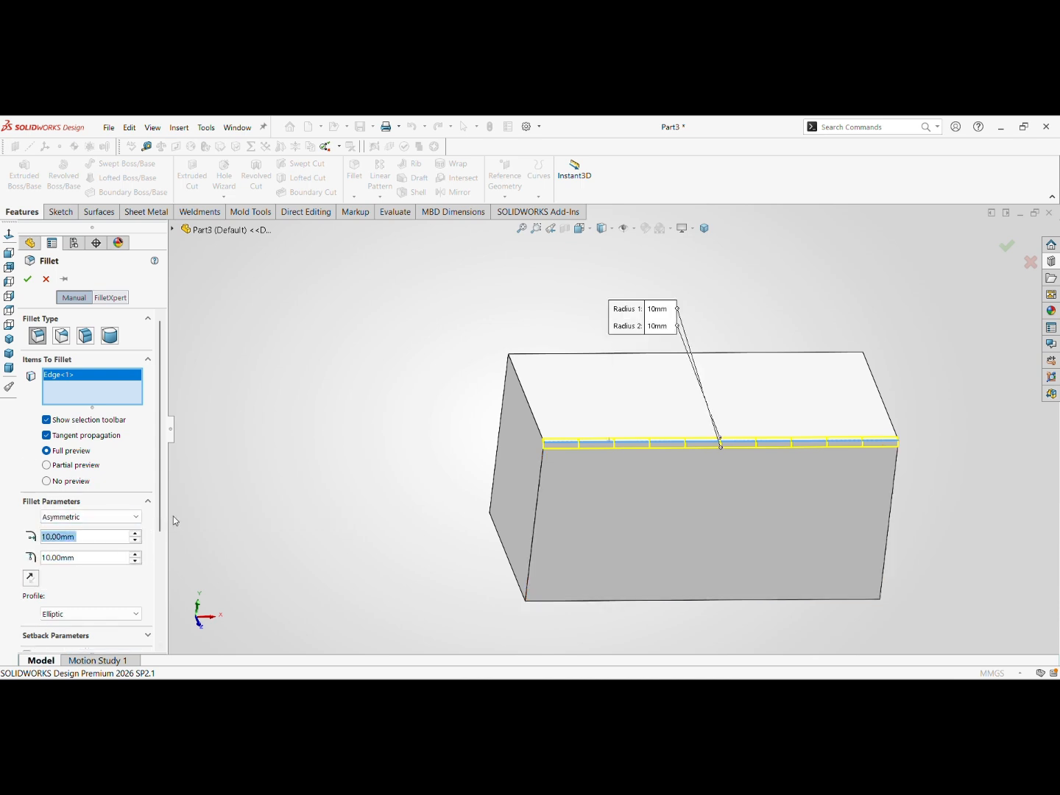
scroll(500, 470, down, 2)
scroll(501, 470, down, 2)
middle_drag(644, 433, 707, 435)
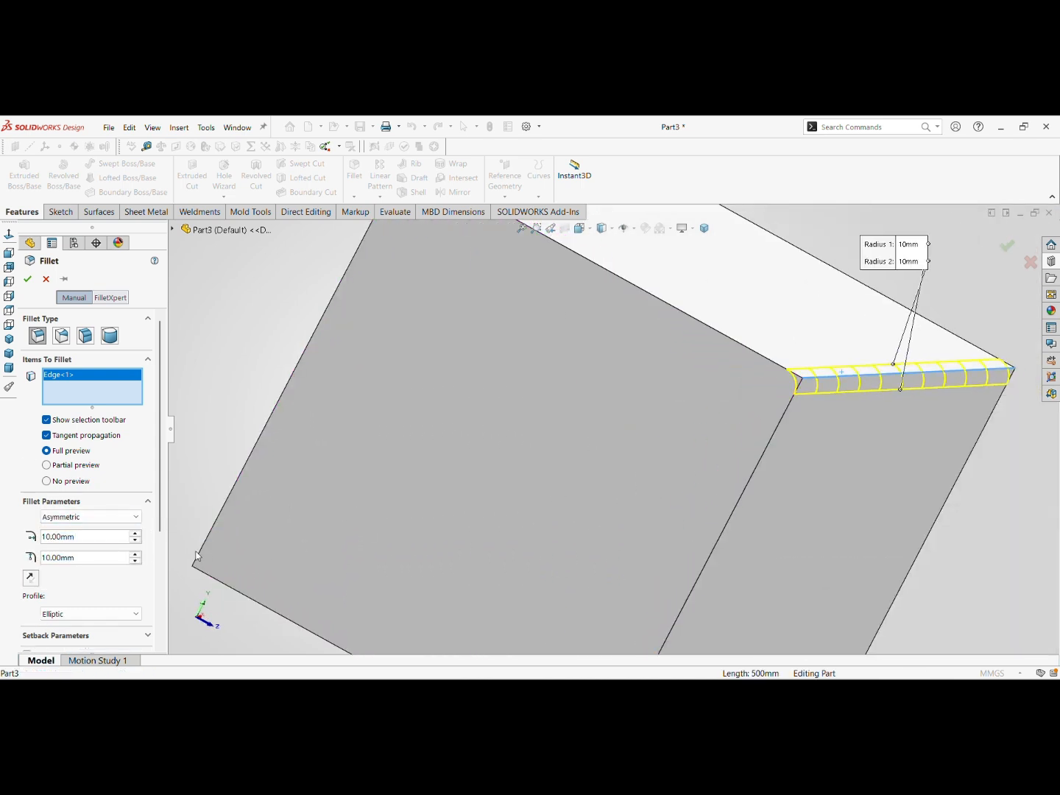
click(137, 534)
scroll(750, 424, up, 2)
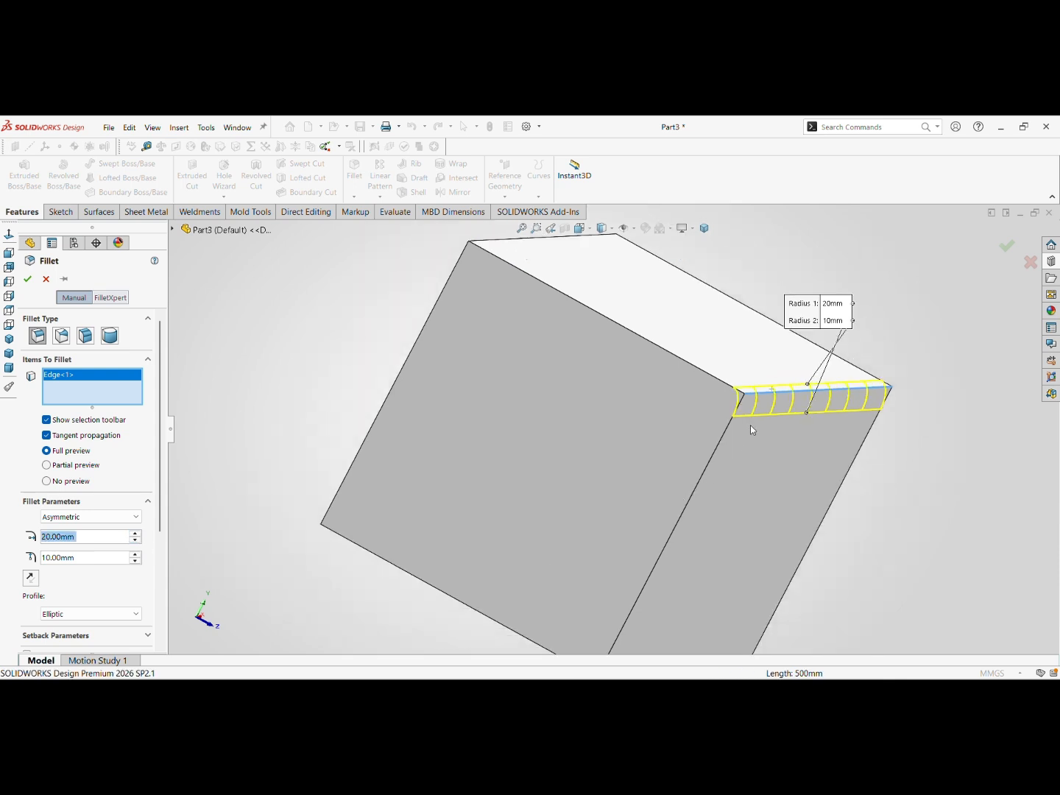
scroll(698, 388, down, 4)
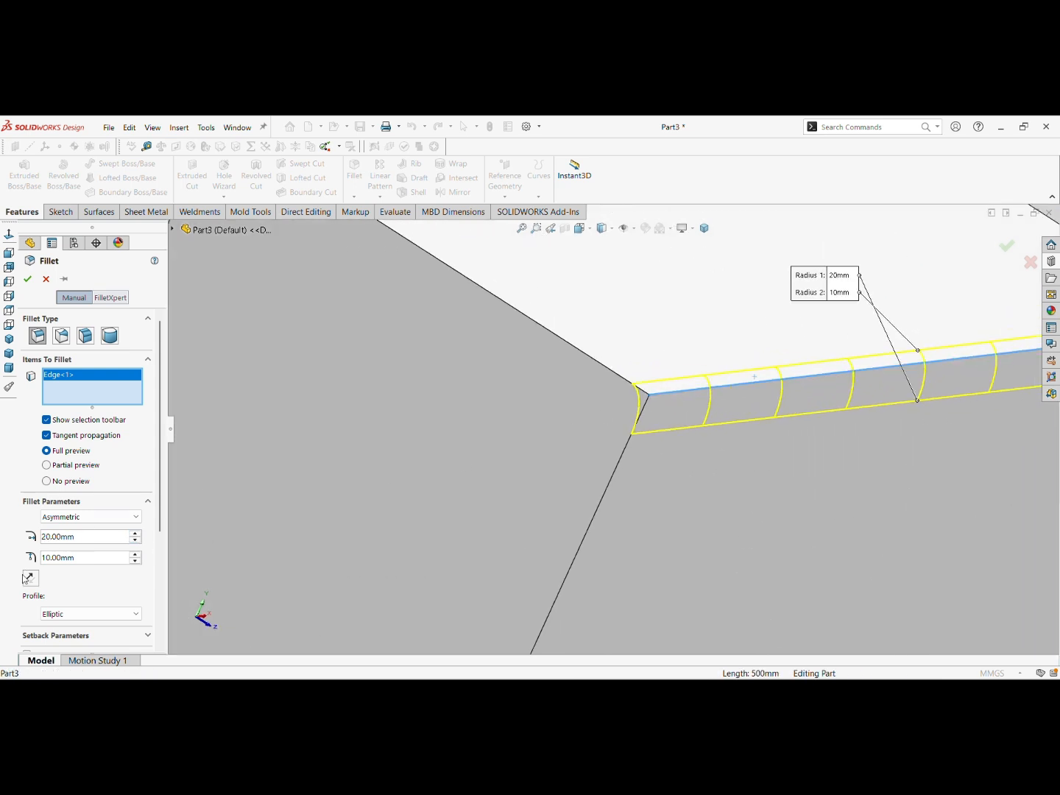
click(30, 580)
click(33, 586)
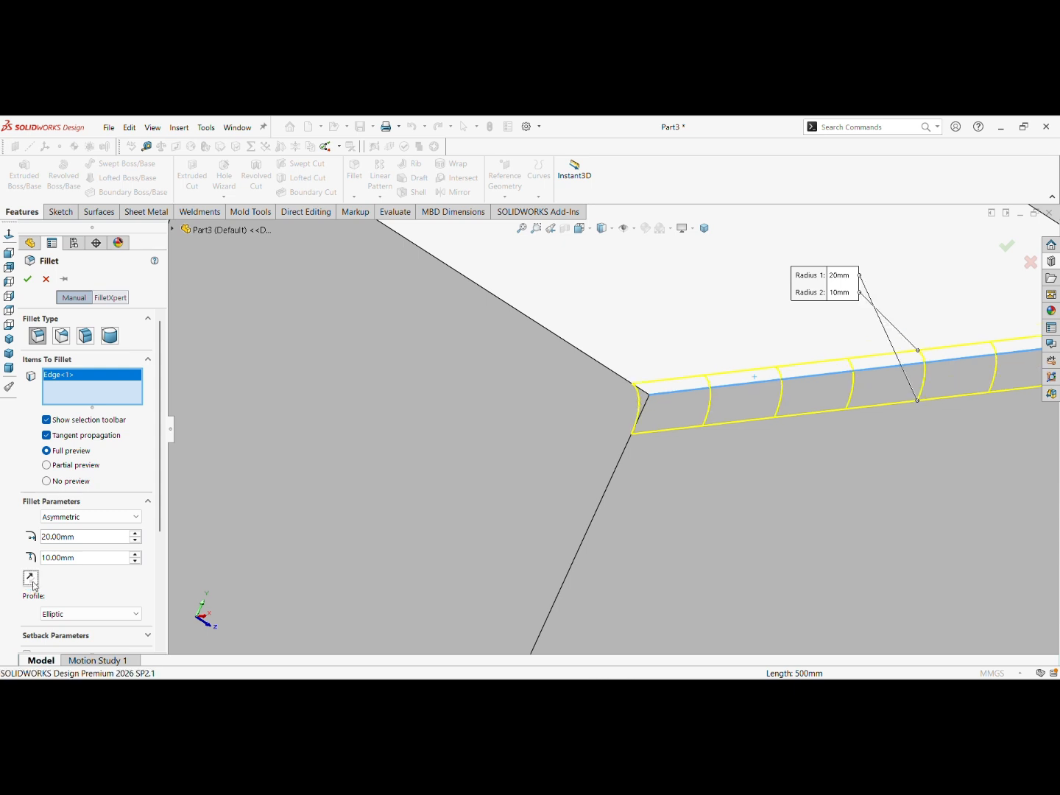
- Switch the fillet back to Symmetric and apply it with the 20 mm radius and circular profile
click(94, 518)
click(92, 527)
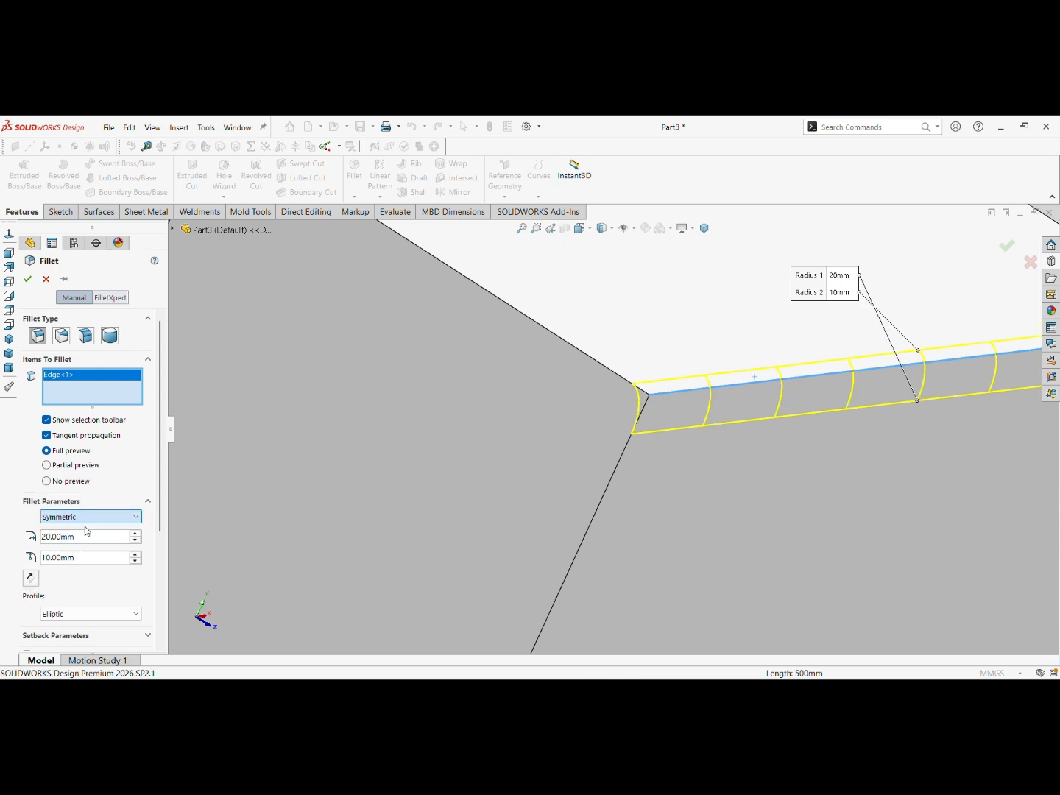
scroll(525, 491, up, 5)
scroll(559, 472, down, 2)
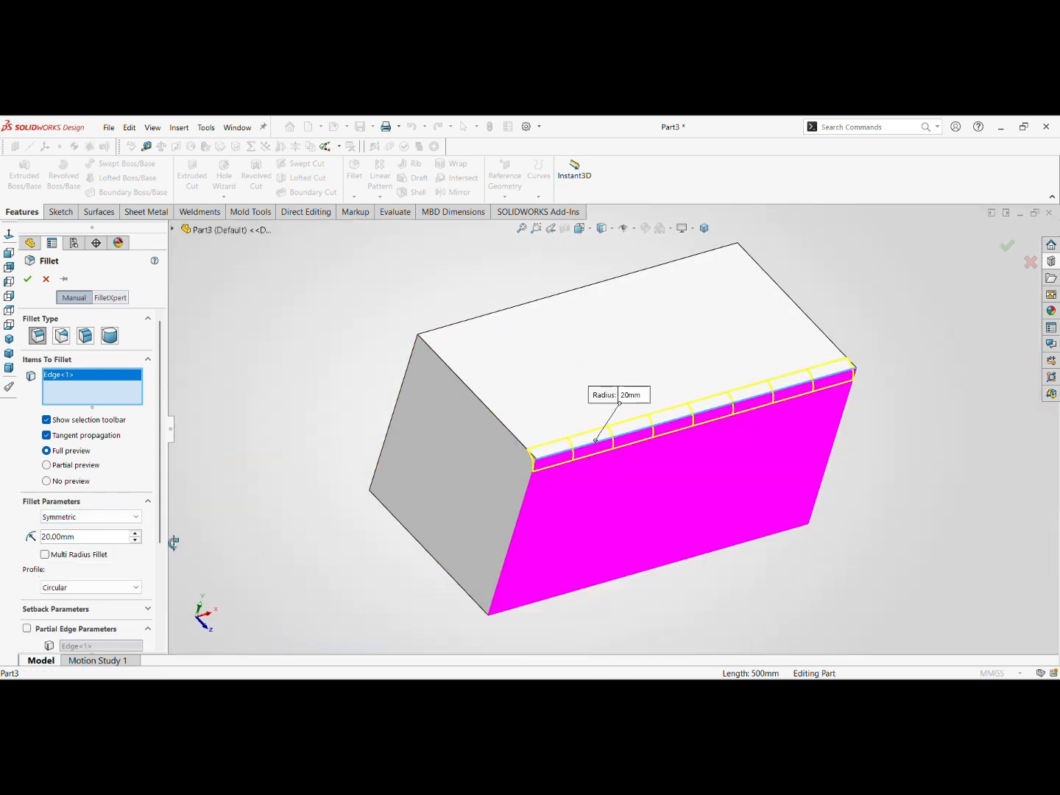
scroll(168, 534, down, 1)
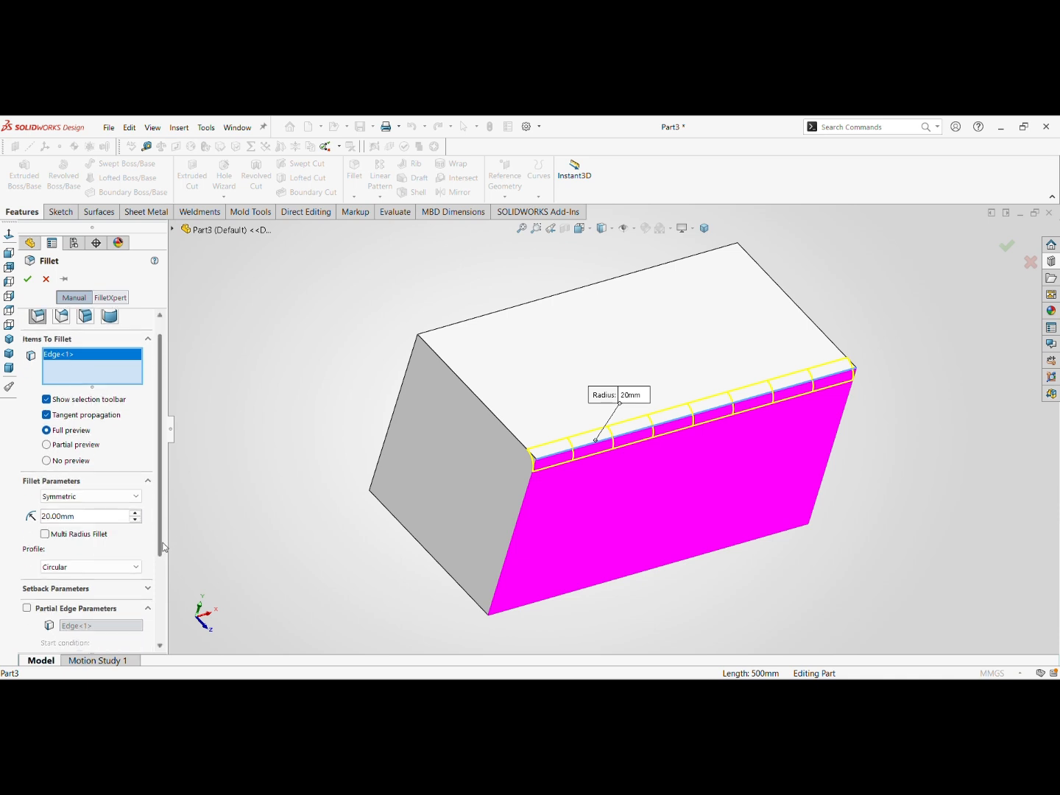
scroll(168, 535, up, 1)
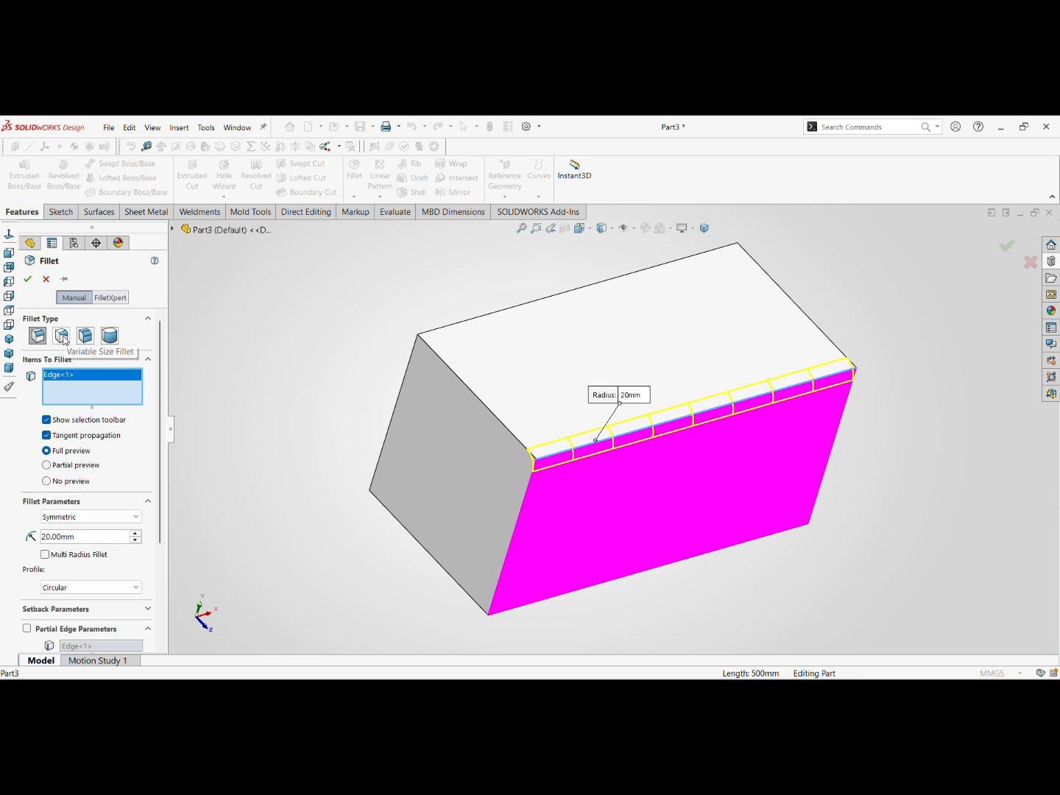
click(27, 279)
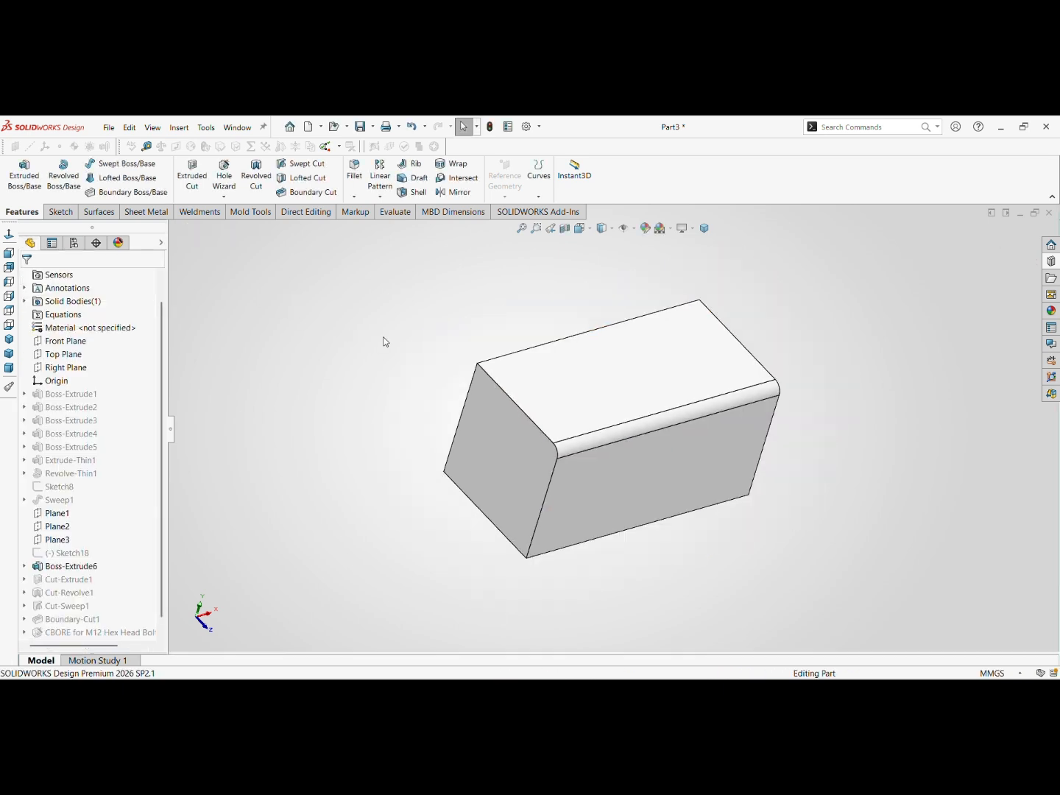
- Set up a variable size fillet on the block's other long top edge, opposite the rounded one
middle_drag(515, 359, 670, 530)
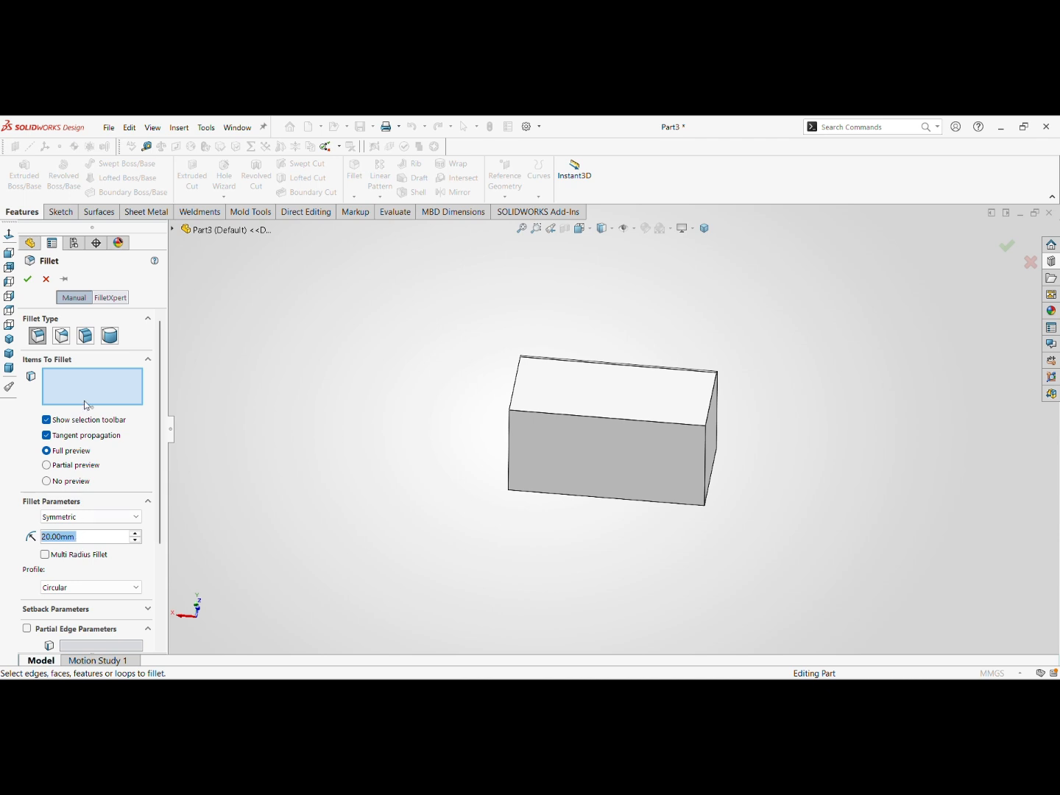
click(62, 335)
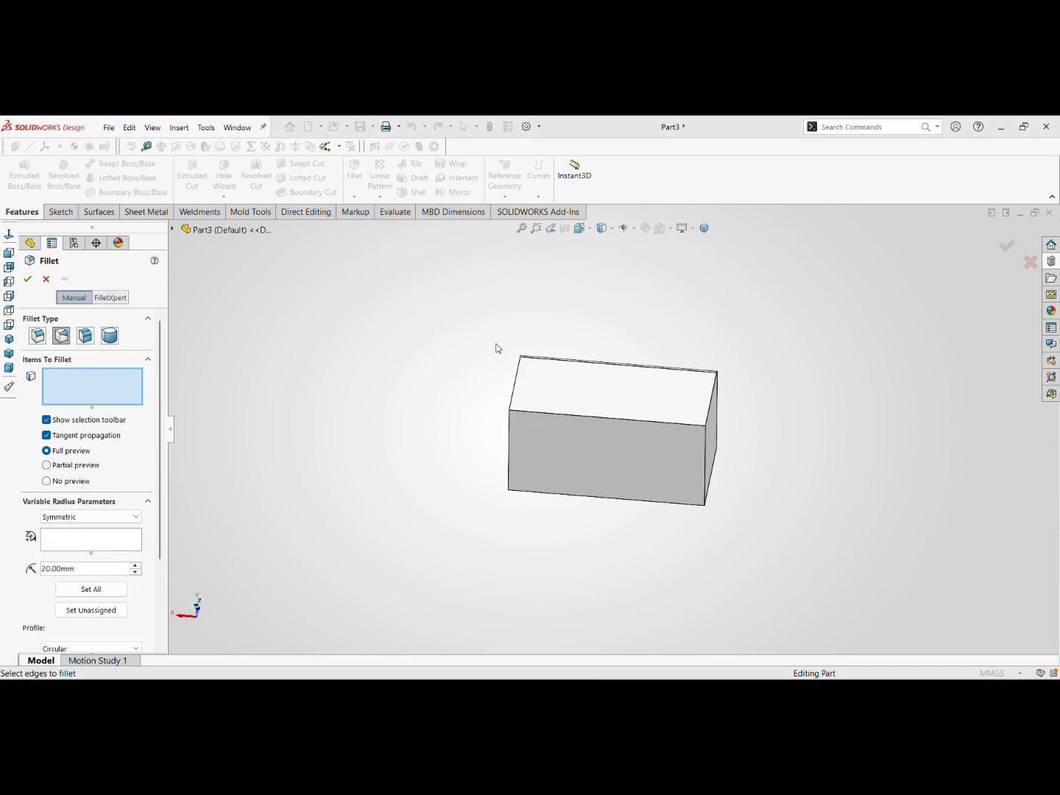
click(104, 390)
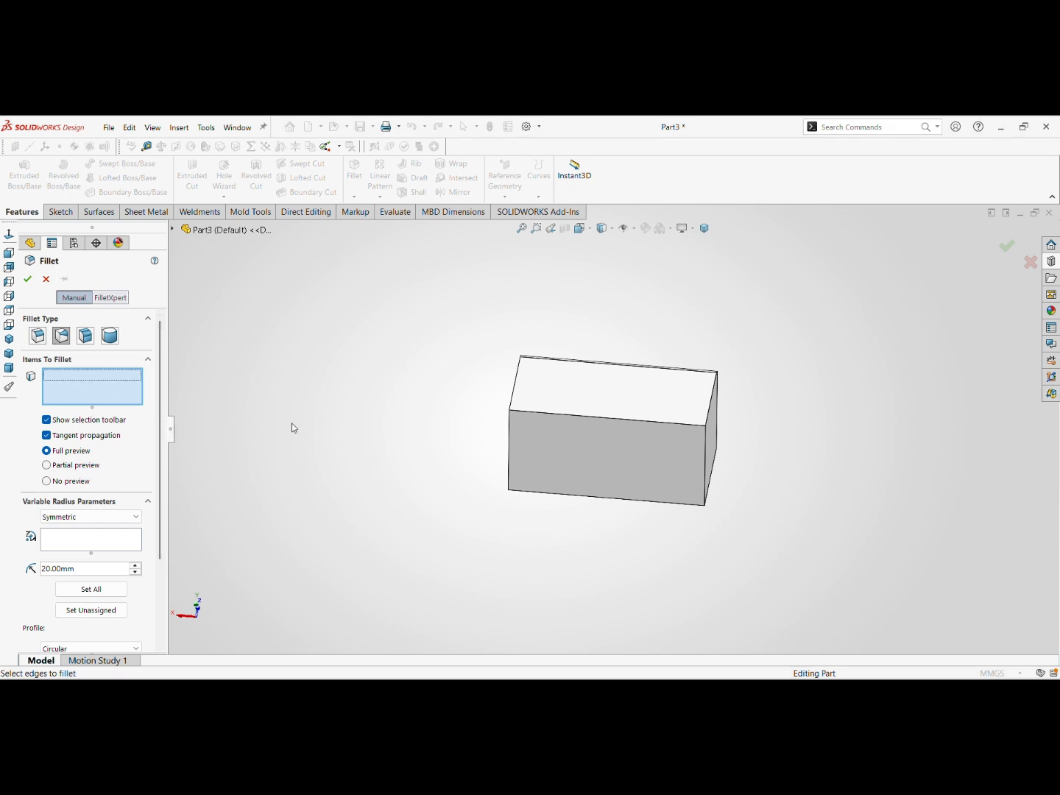
click(600, 417)
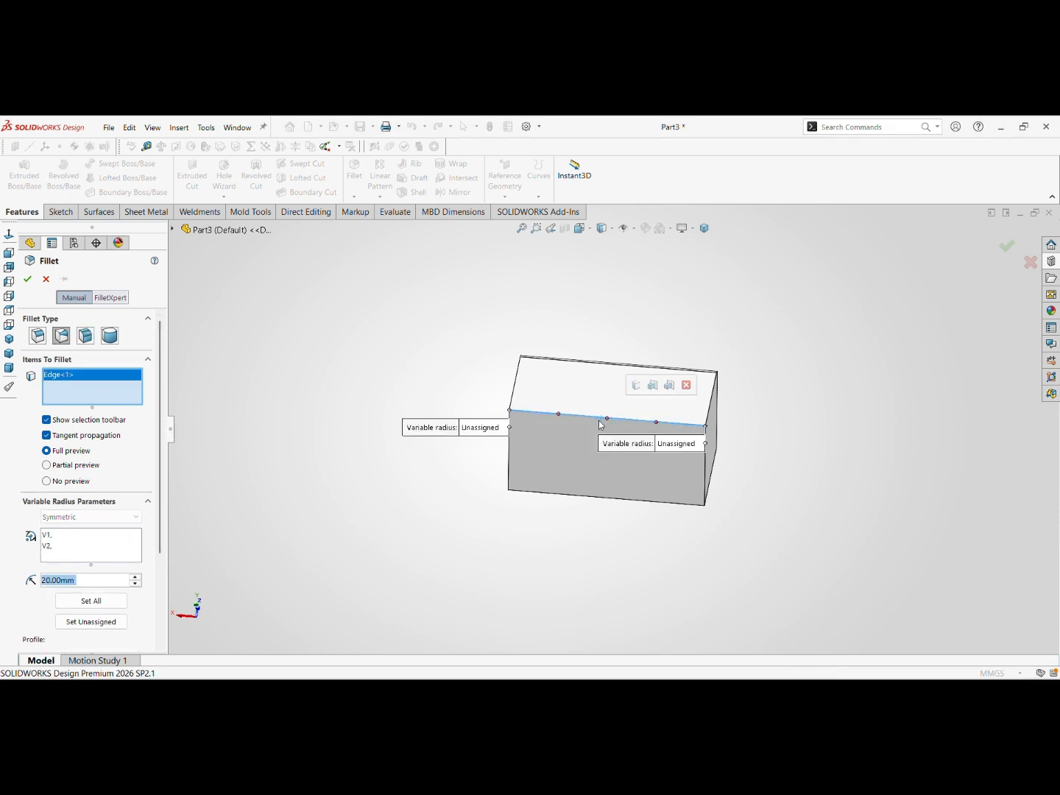
- Set the number of intermediate control points along the variable fillet edge to 2
scroll(601, 419, down, 5)
scroll(159, 588, down, 3)
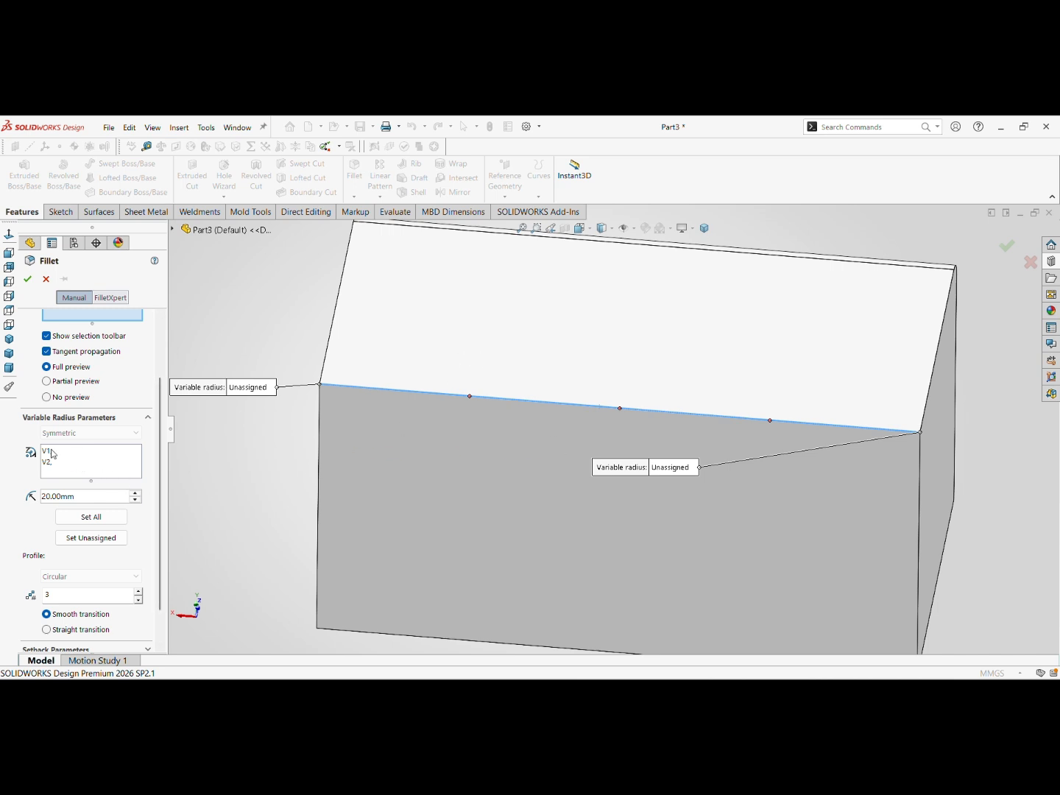
click(139, 600)
click(139, 601)
click(139, 600)
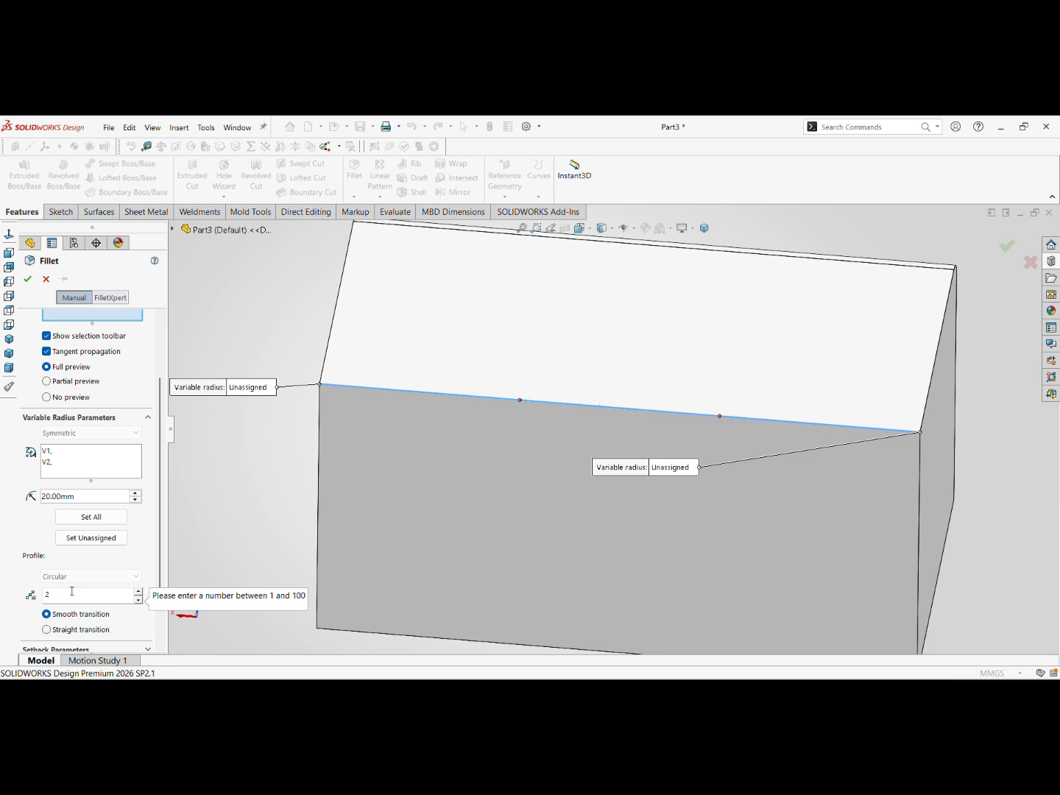
- Try a 15 mm radius at end vertex V1 of the edge, and change it to 20 mm
click(51, 453)
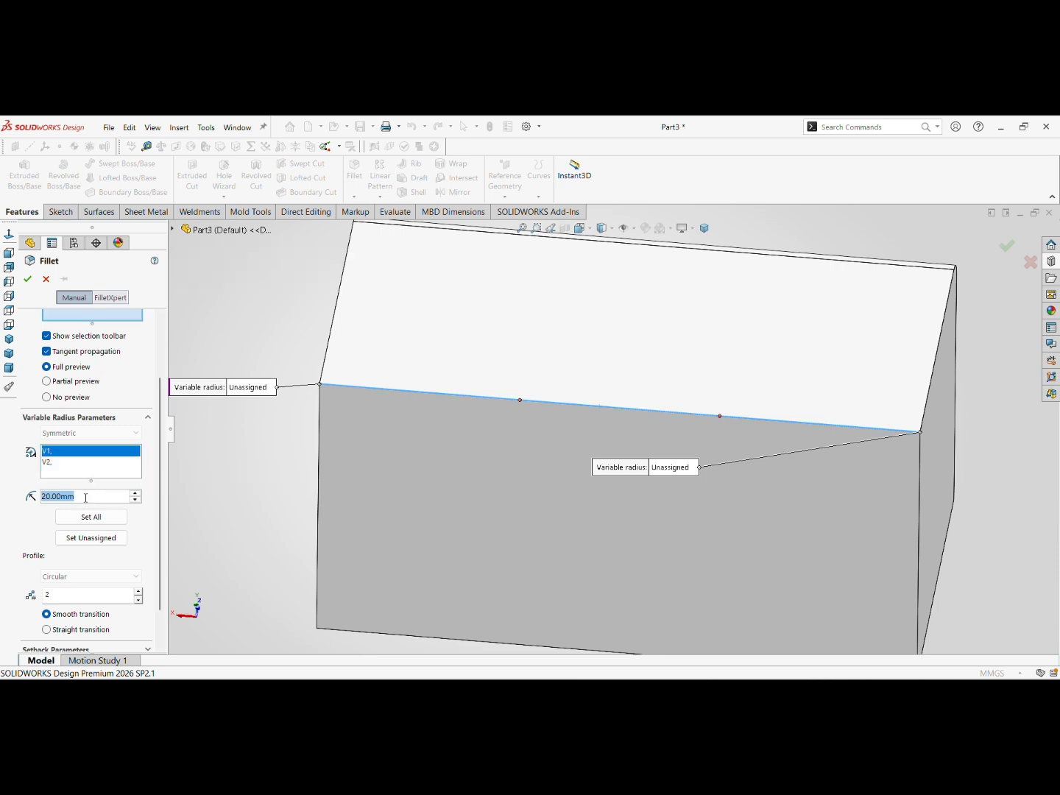
text(15)
key(Return)
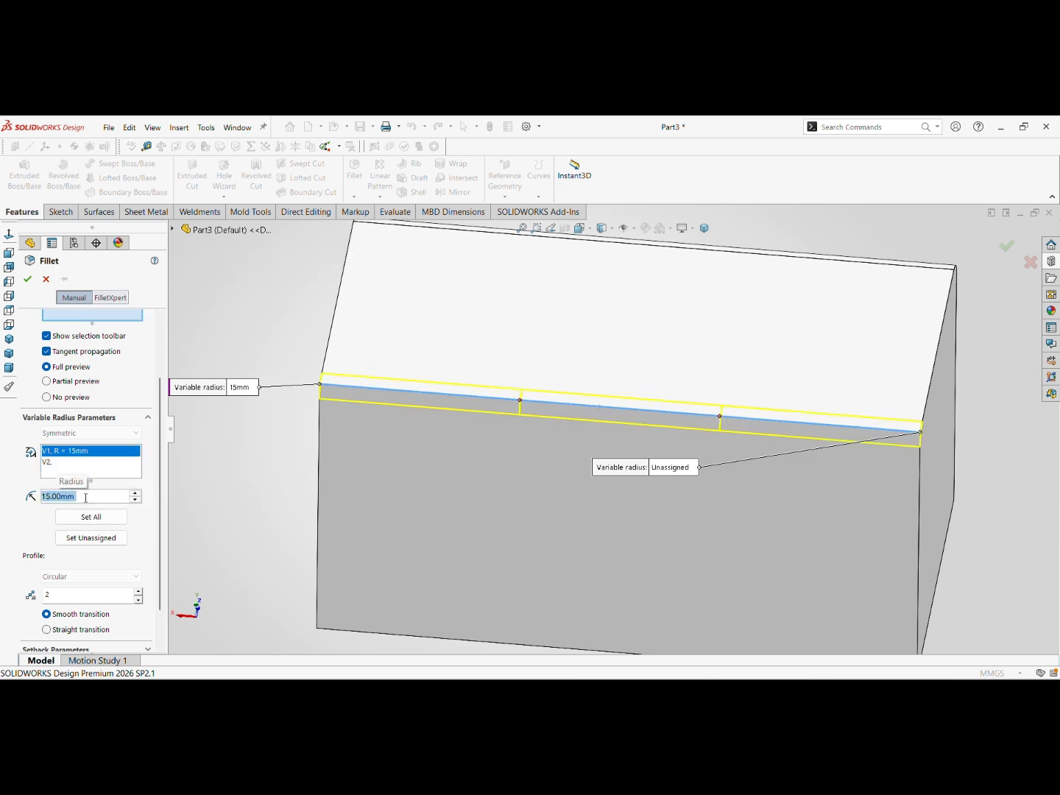
text(20)
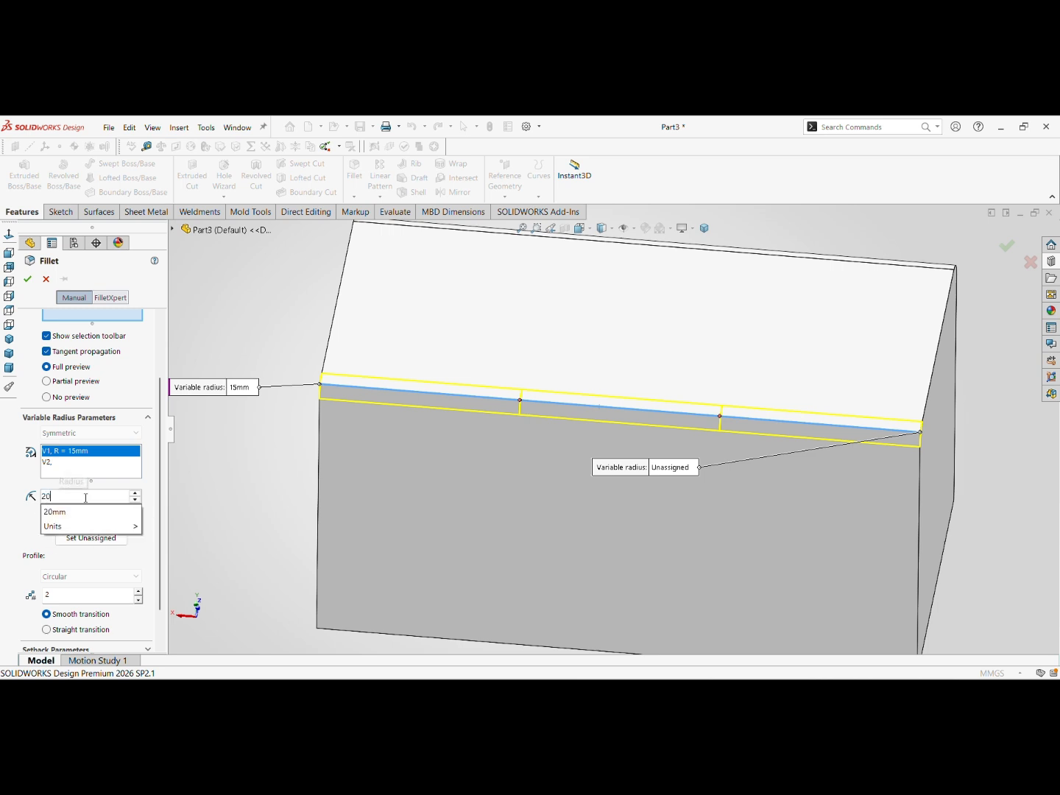
key(Return)
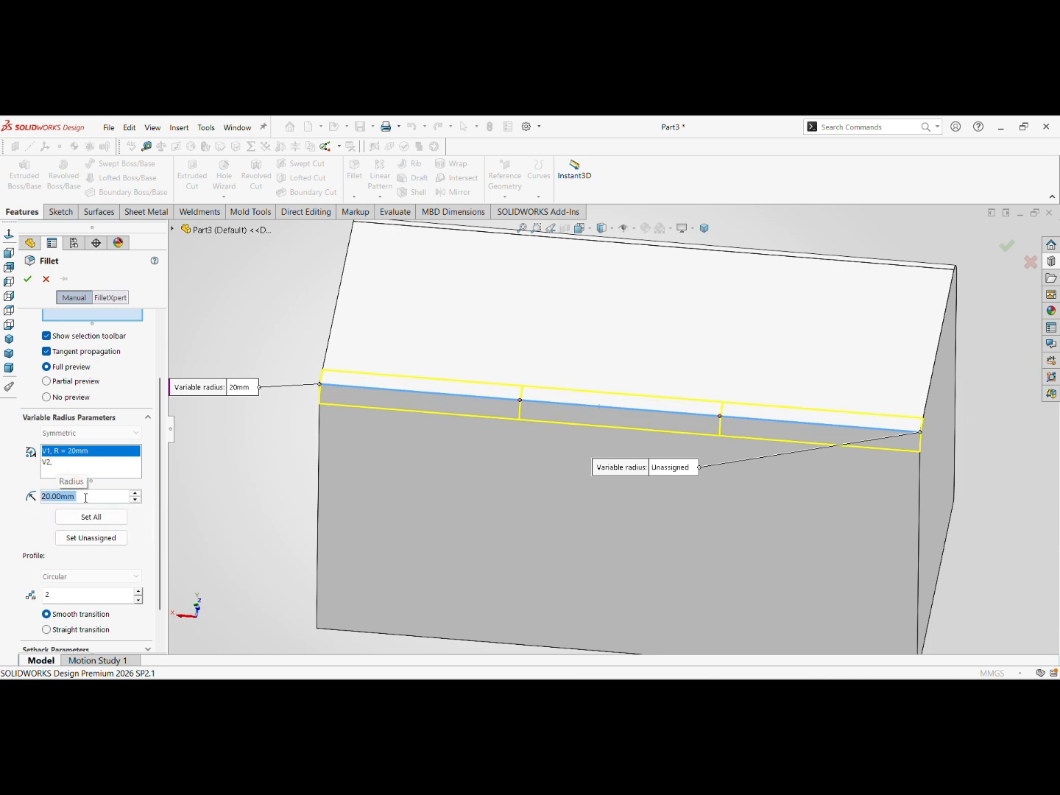
- Assign a 10 mm radius to the edge's other end vertex, V2
click(56, 464)
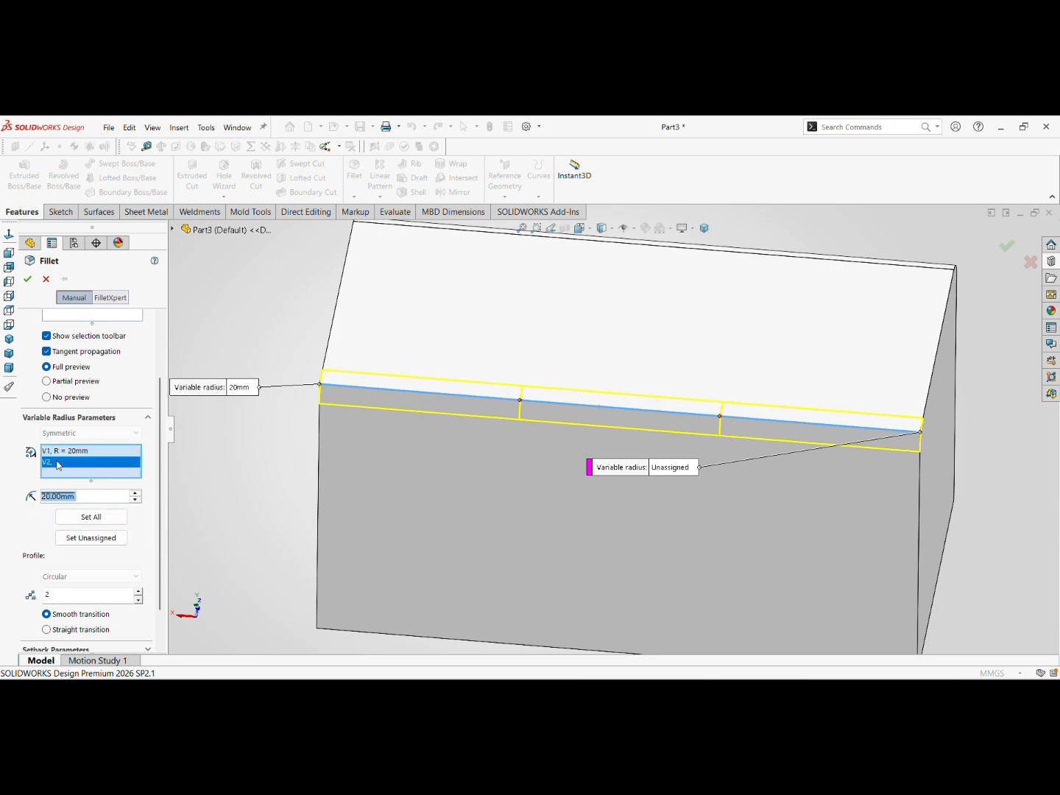
double_click(75, 496)
text(10)
key(Return)
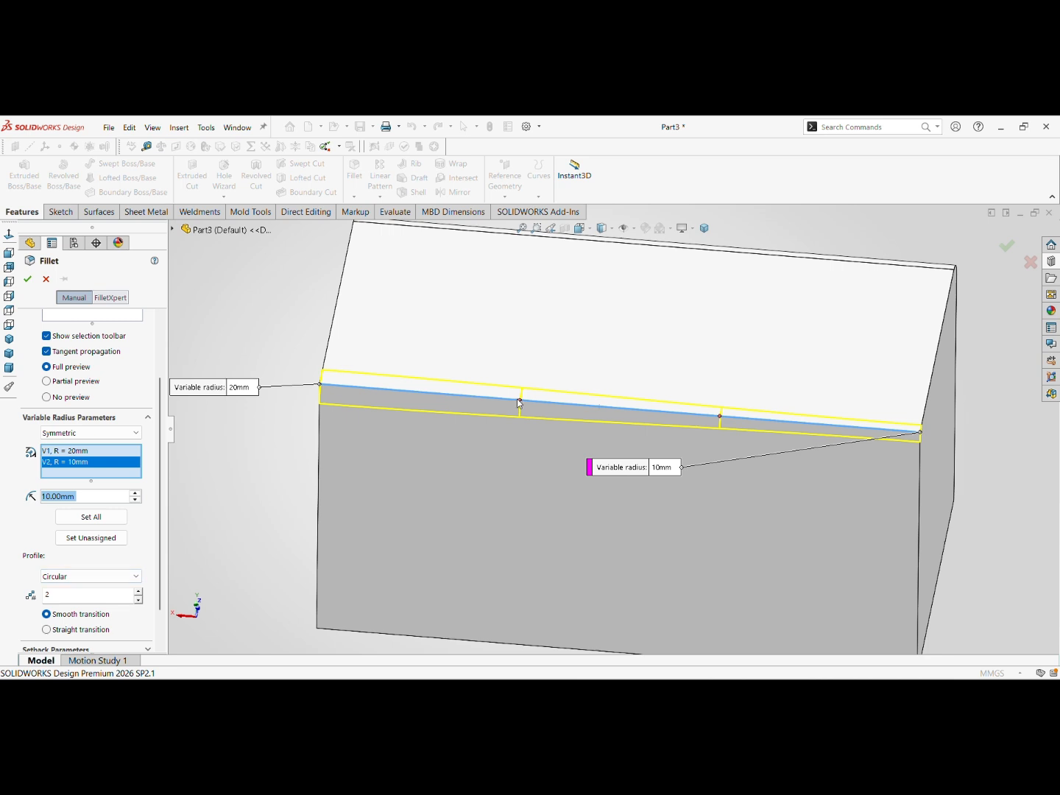
- Activate the control point at 33.33% of the edge, try a 2 mm radius, and set it to 25 mm
click(521, 403)
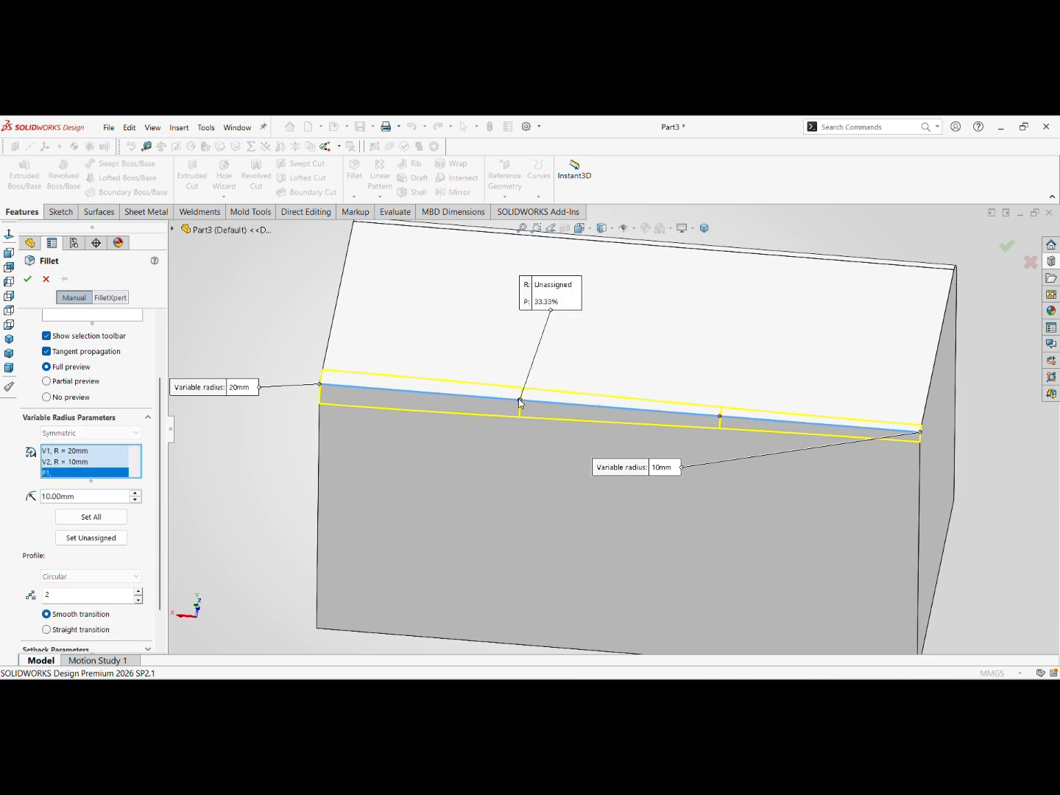
double_click(87, 493)
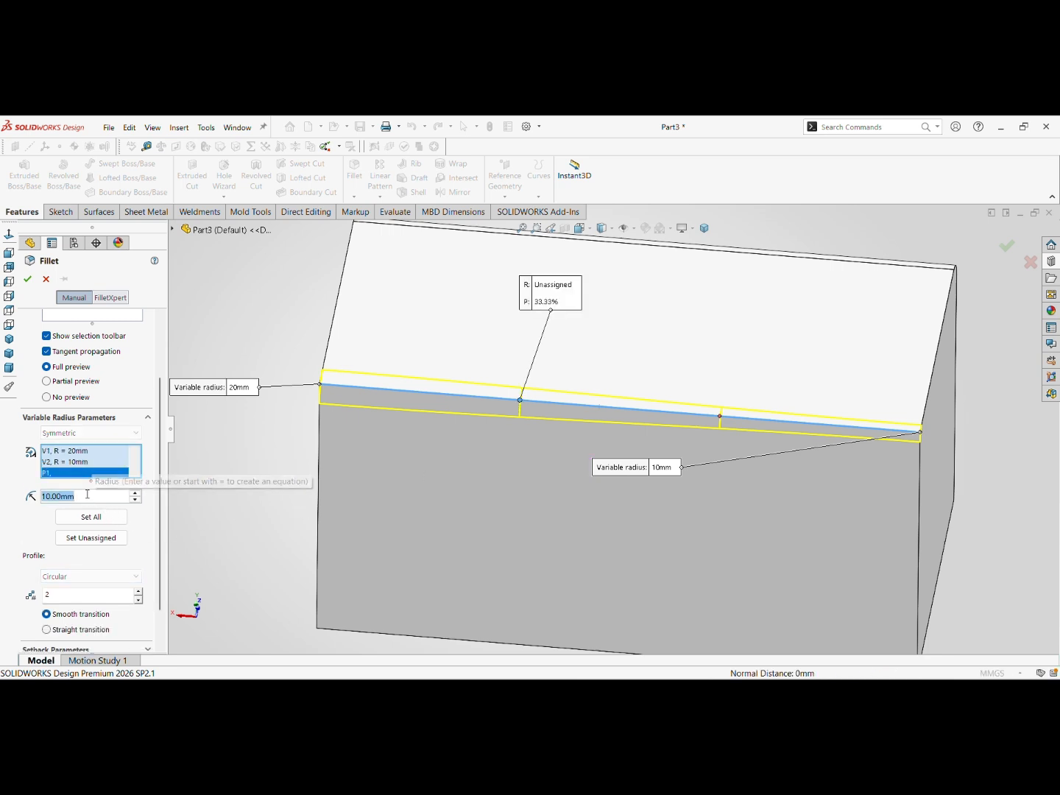
text(2)
key(Return)
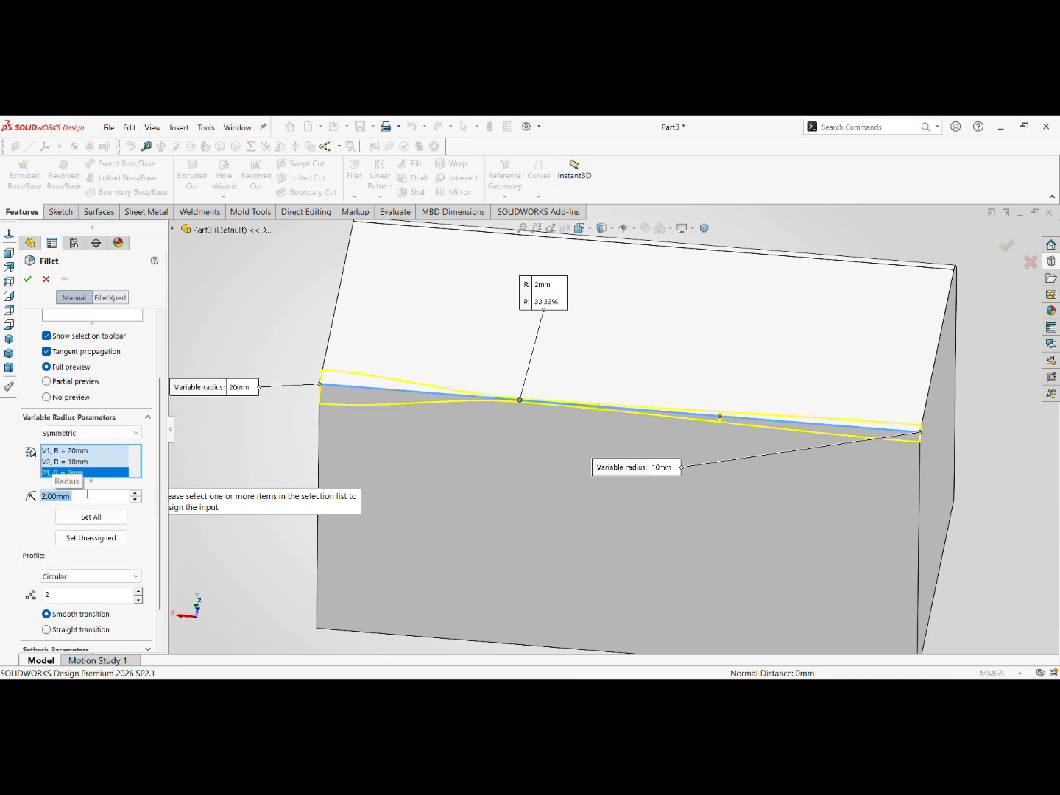
text(25)
key(Return)
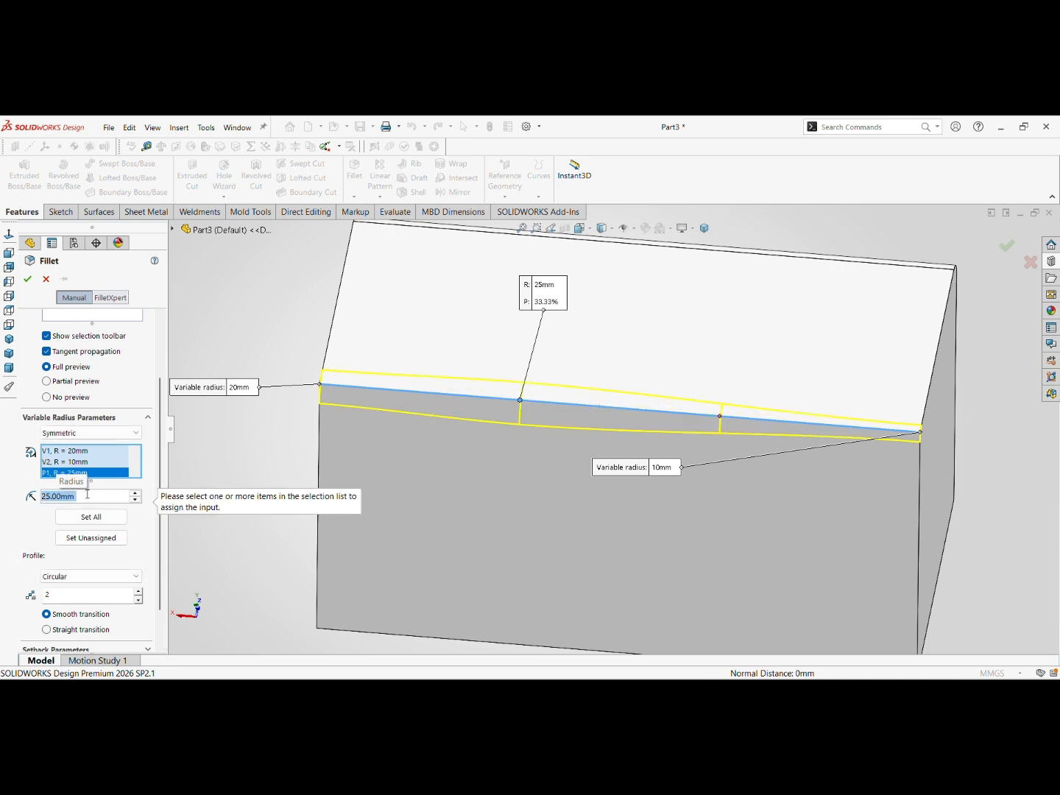
- Activate the control point at 66.67% of the edge and give it a 40 mm radius
click(721, 417)
click(83, 498)
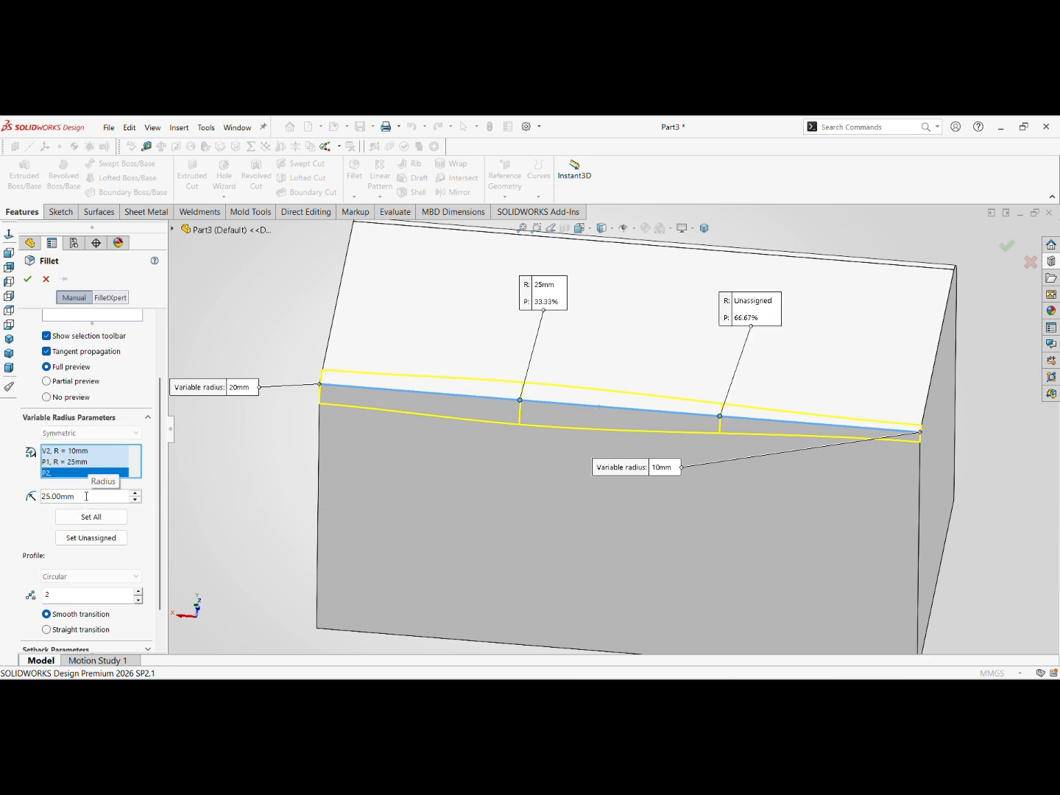
key(BackSpace)
key(BackSpace)
key(BackSpace)
key(BackSpace)
key(BackSpace)
key(BackSpace)
text(40)
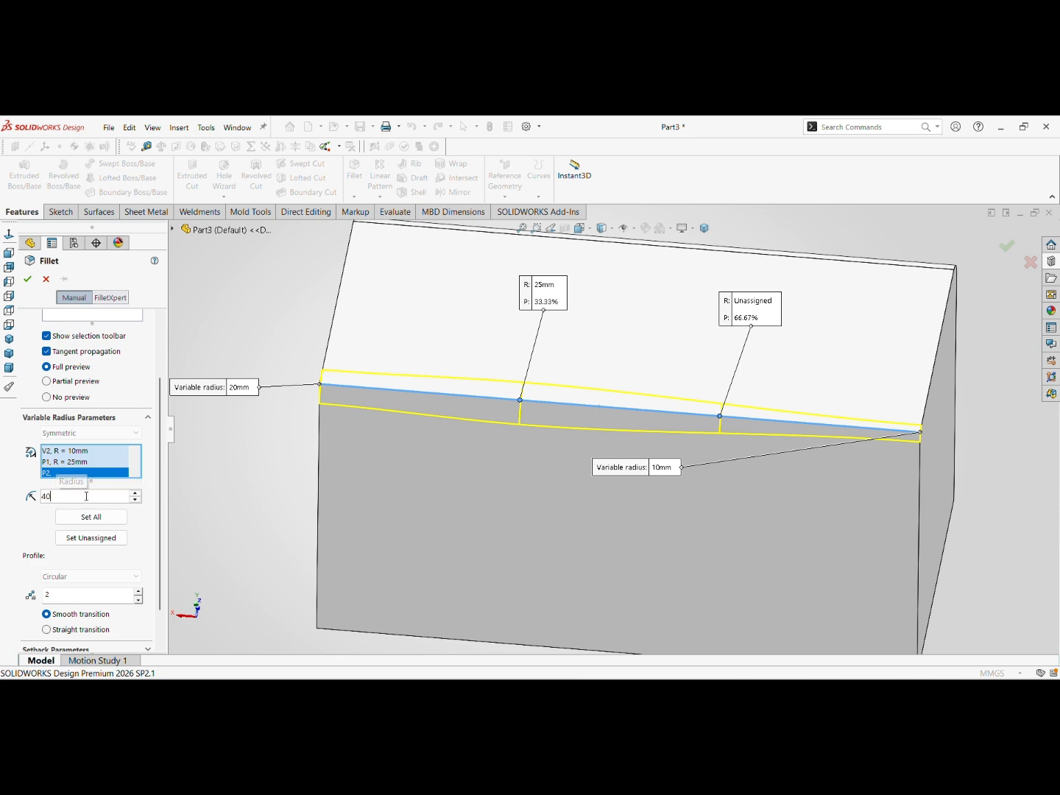
key(Return)
- Apply the variable size fillet with smooth transition and inspect the resulting edge
scroll(393, 463, up, 2)
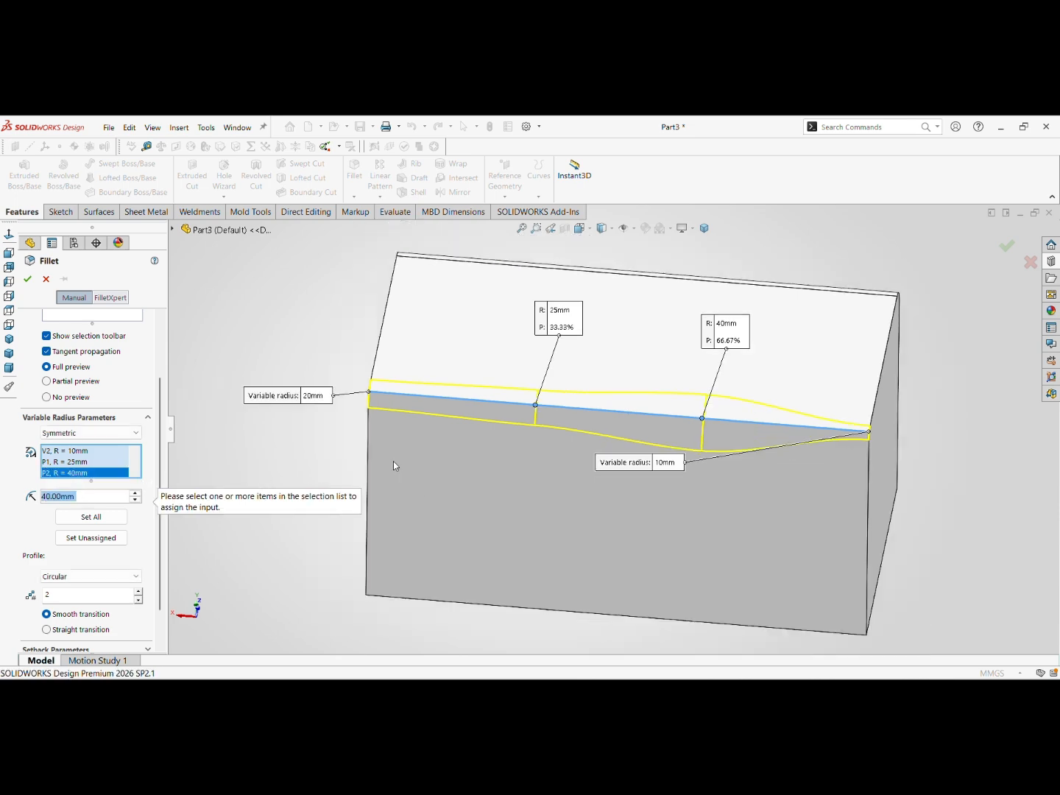
scroll(699, 438, down, 4)
middle_drag(737, 416, 821, 457)
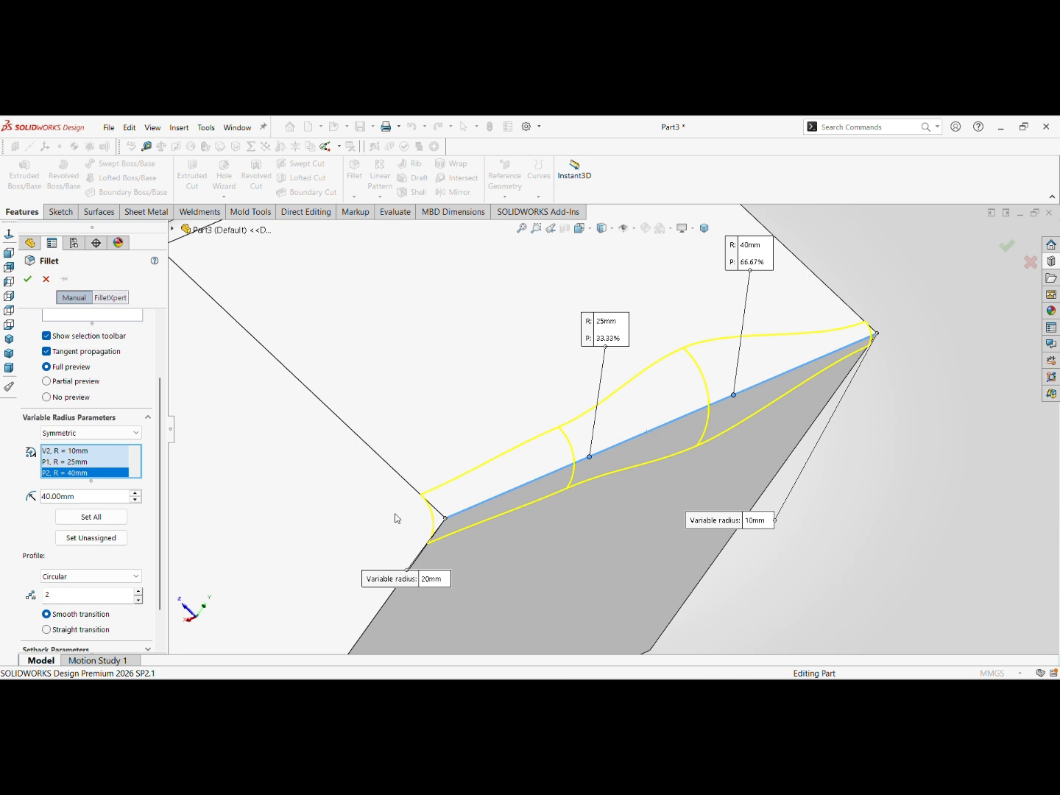
click(27, 279)
scroll(565, 432, up, 2)
scroll(565, 432, up, 3)
scroll(639, 423, down, 4)
mouse_move(639, 423)
middle_down()
mouse_move(541, 315)
mouse_move(435, 293)
mouse_move(494, 319)
mouse_move(608, 322)
mouse_move(660, 362)
mouse_move(670, 388)
mouse_move(651, 415)
mouse_move(608, 402)
mouse_move(567, 415)
mouse_move(594, 468)
mouse_move(674, 382)
middle_up()
scroll(594, 468, up, 3)
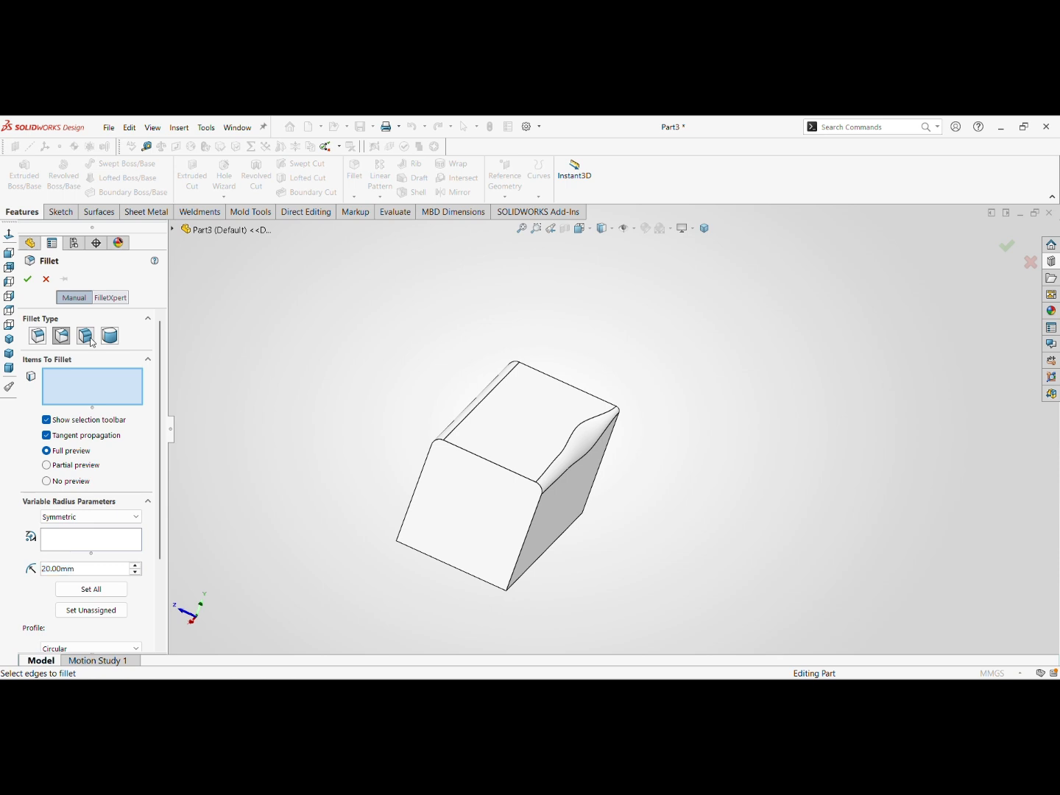
- Set up a face fillet with the block's end face as face set 1 and the bottom face as face set 2
click(89, 339)
scroll(486, 470, up, 5)
middle_drag(495, 469, 565, 394)
scroll(594, 479, down, 6)
middle_drag(549, 450, 781, 513)
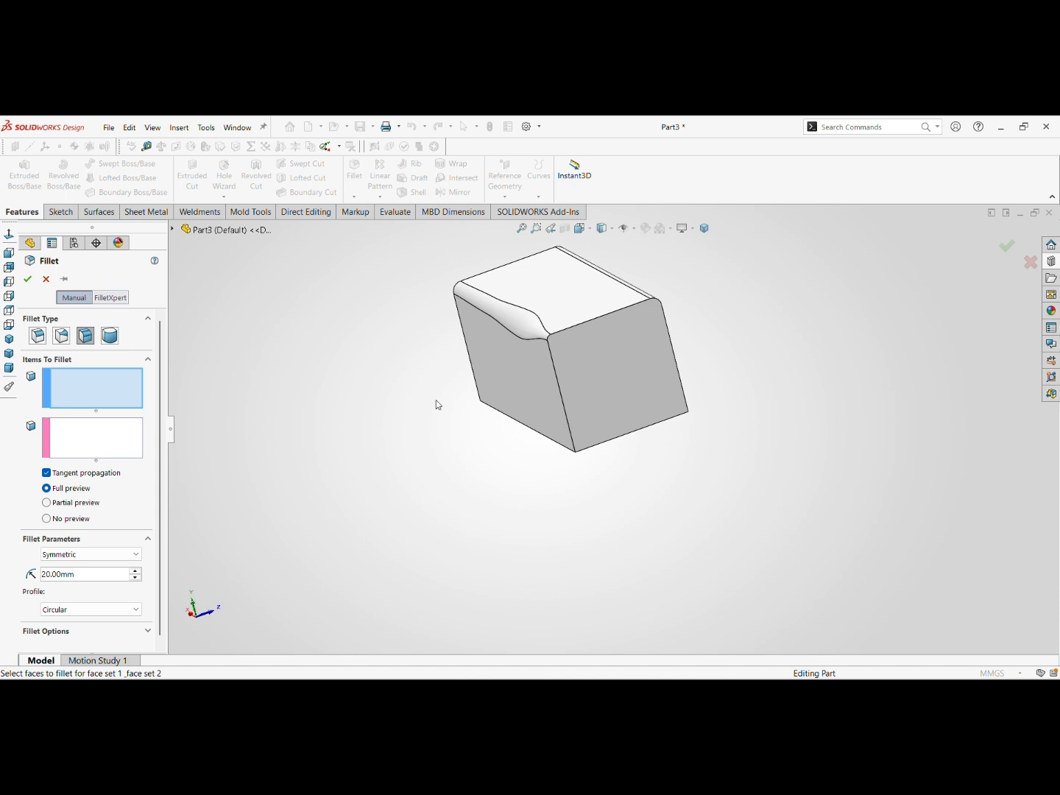
click(9, 339)
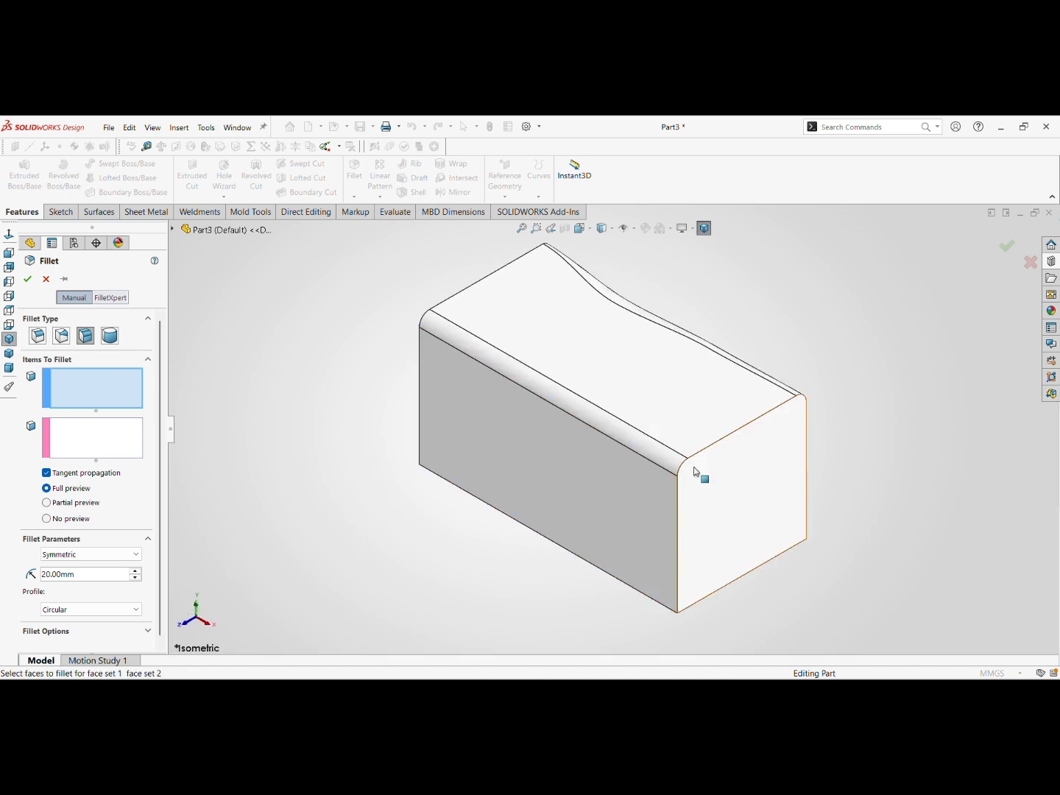
middle_drag(694, 469, 570, 467)
click(698, 407)
click(78, 434)
click(615, 463)
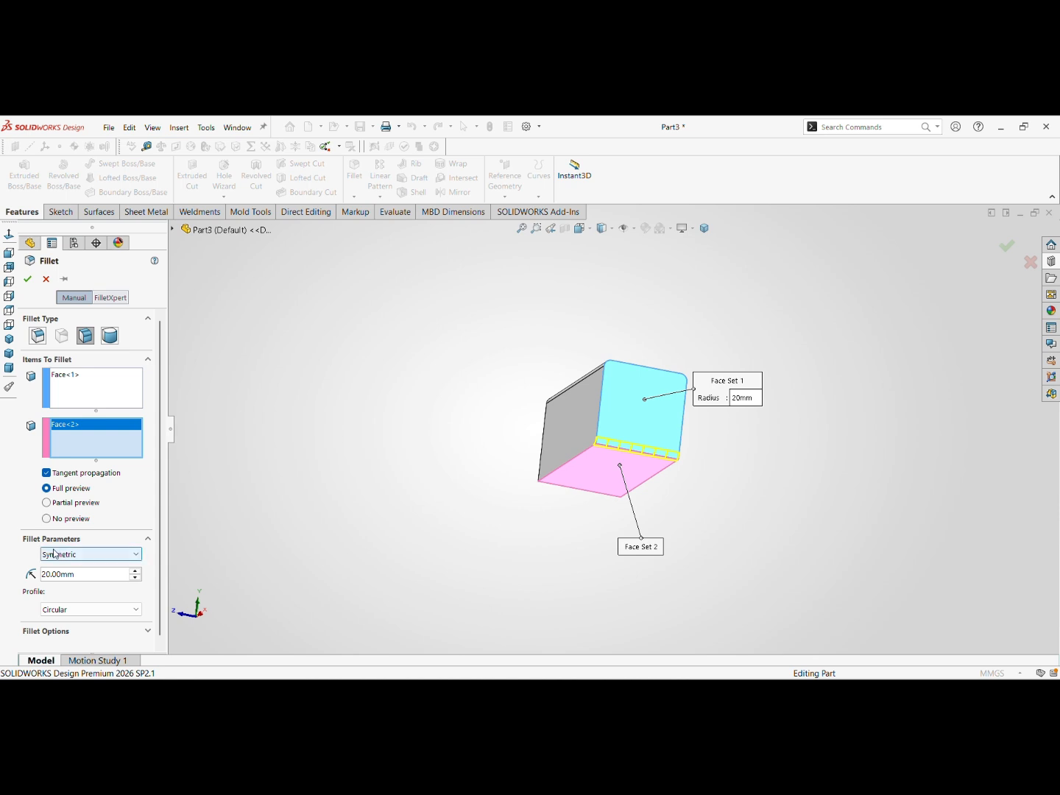
- Switch the face fillet to Chord Width and raise the width to 30 mm and then 40 mm, checking the preview
click(83, 557)
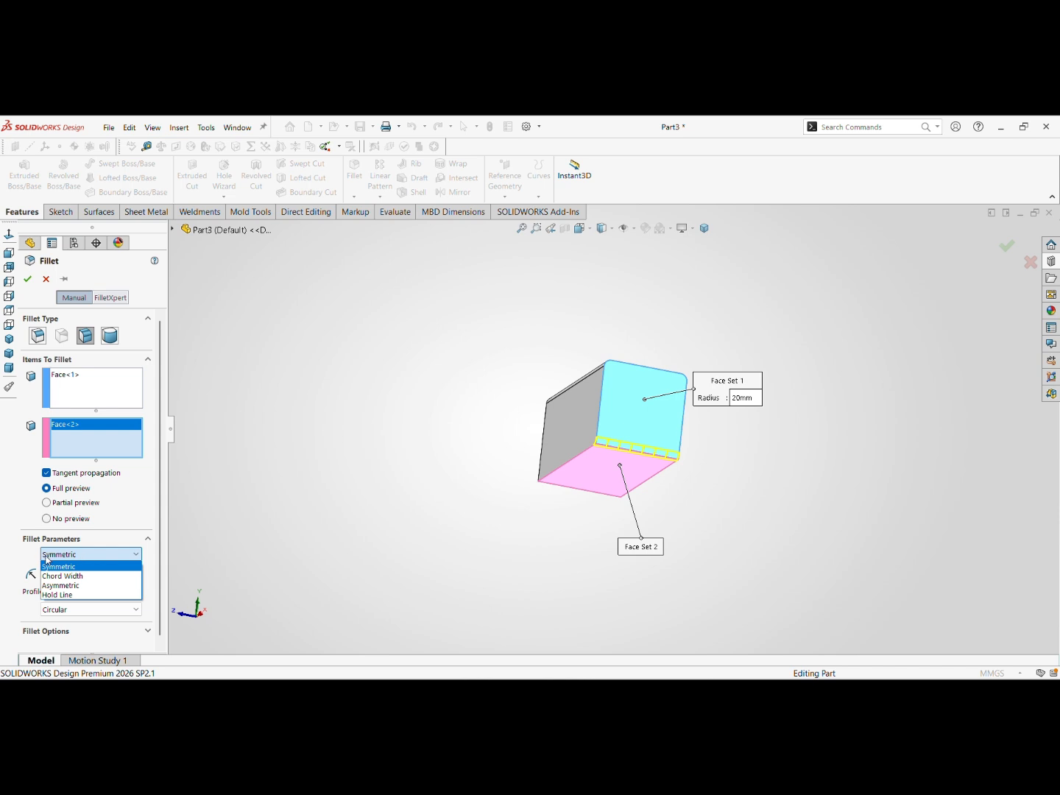
click(58, 577)
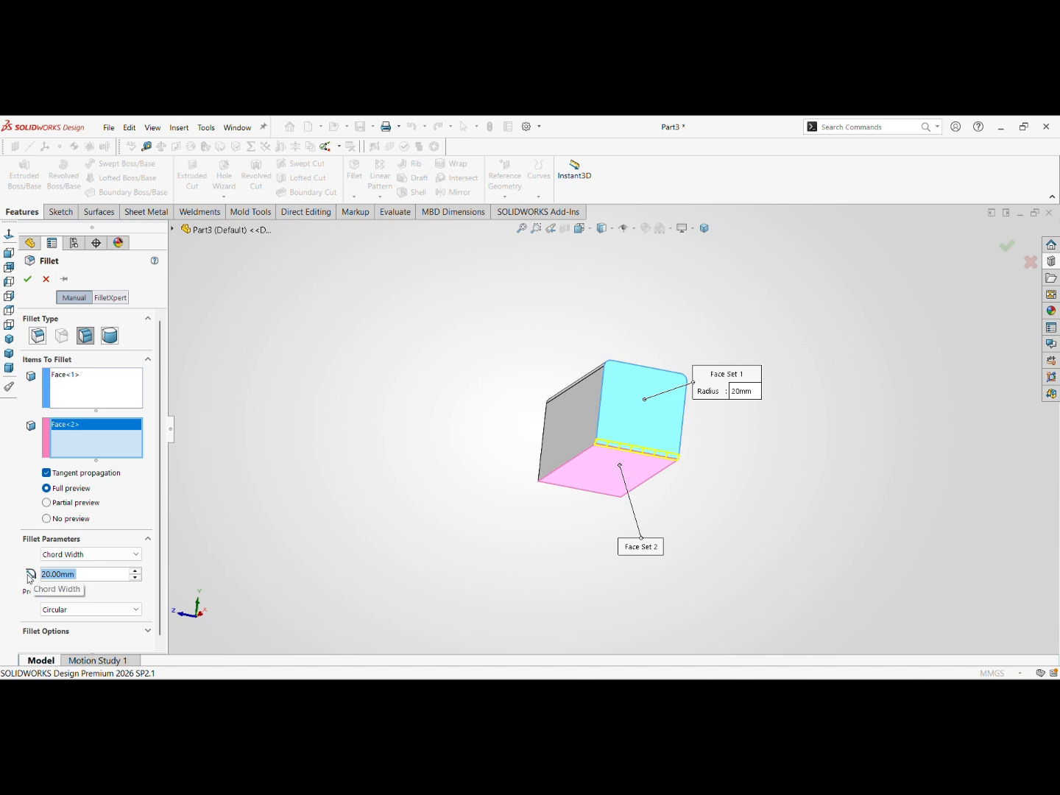
scroll(611, 457, down, 10)
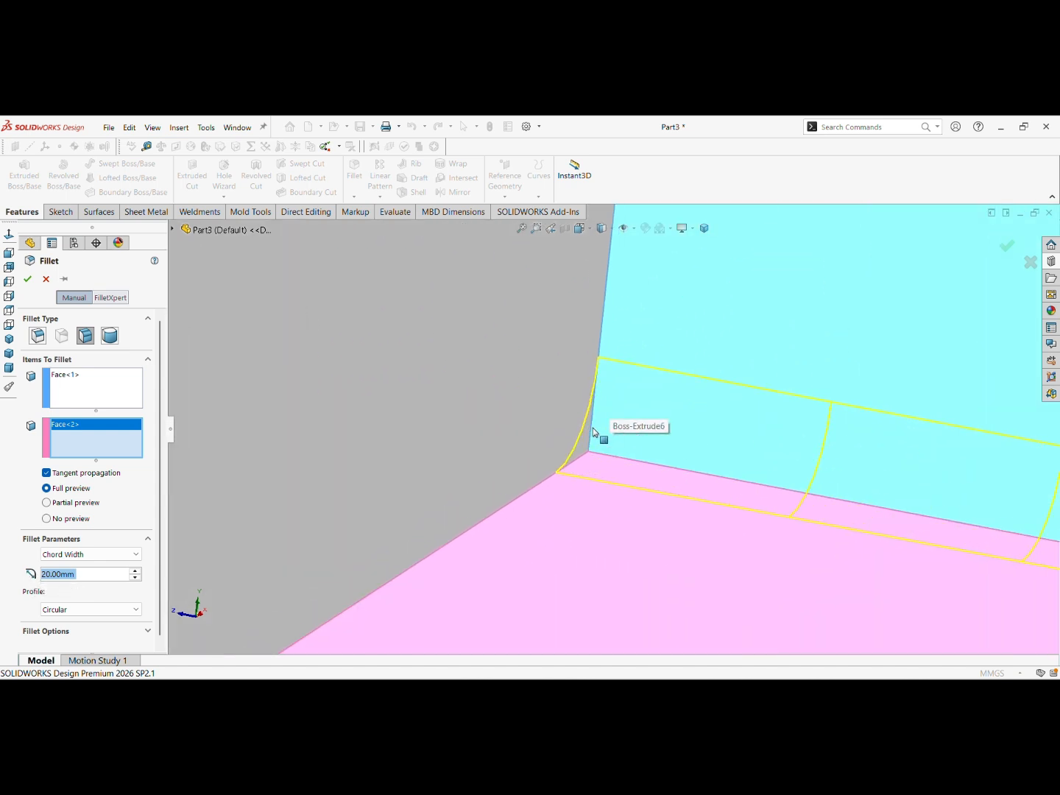
middle_drag(638, 435, 675, 469)
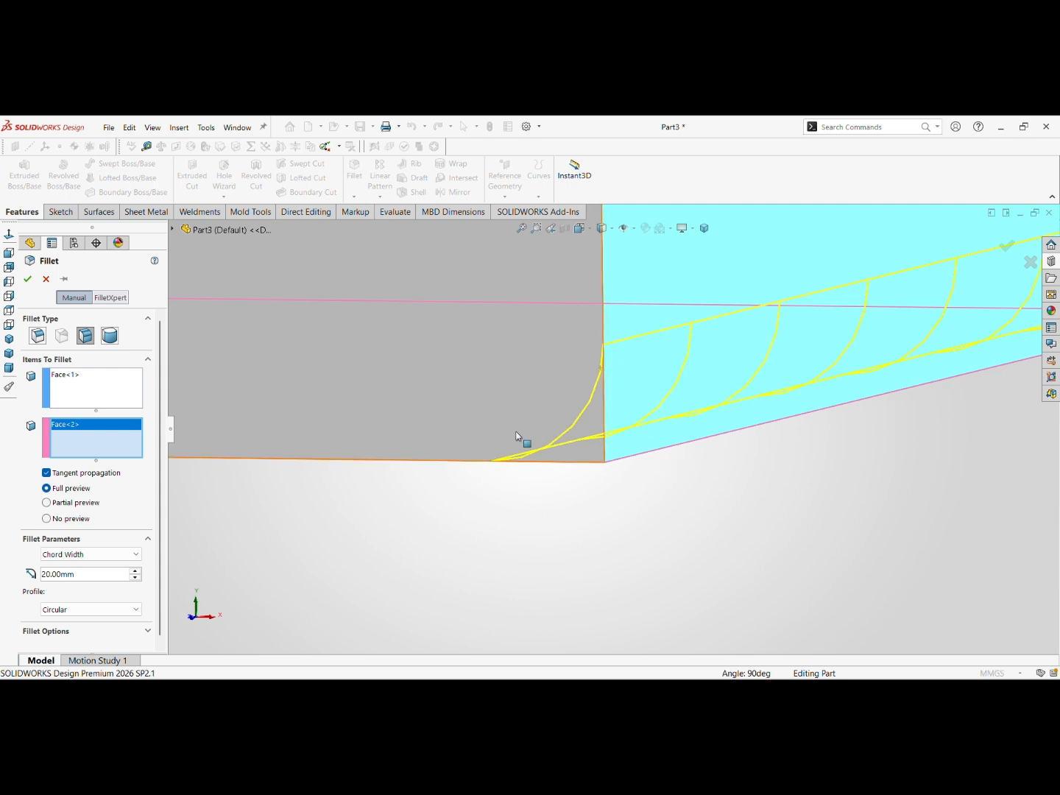
click(136, 572)
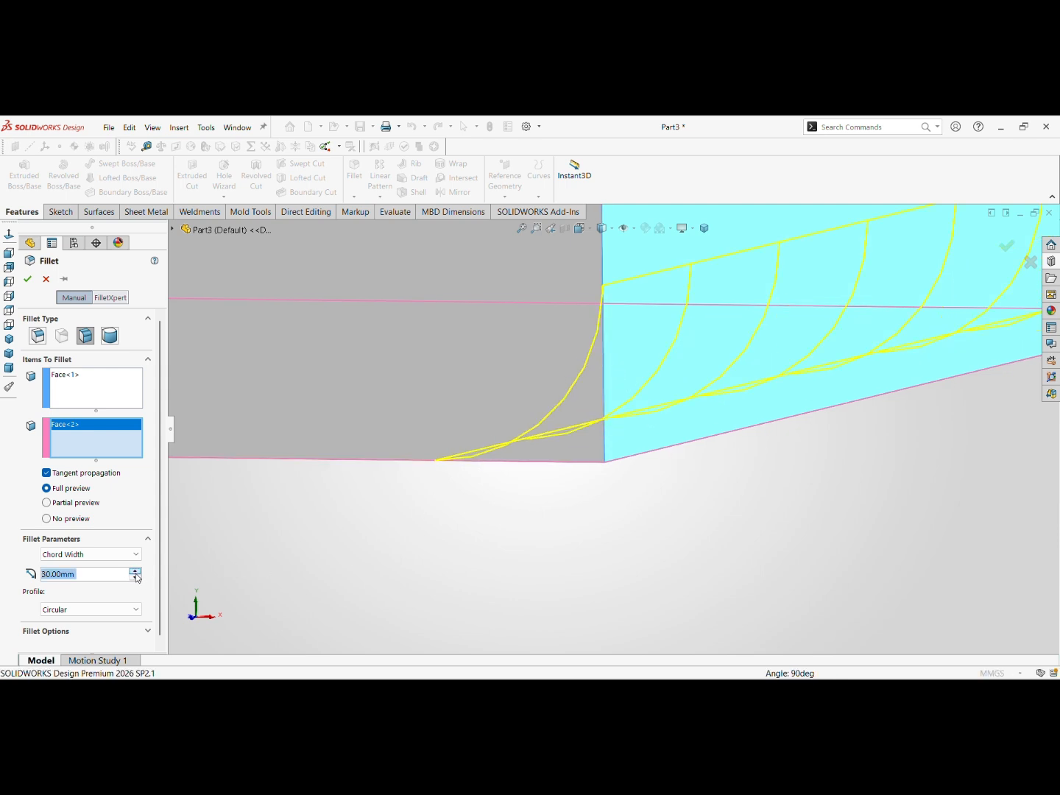
click(136, 572)
middle_drag(441, 471, 545, 482)
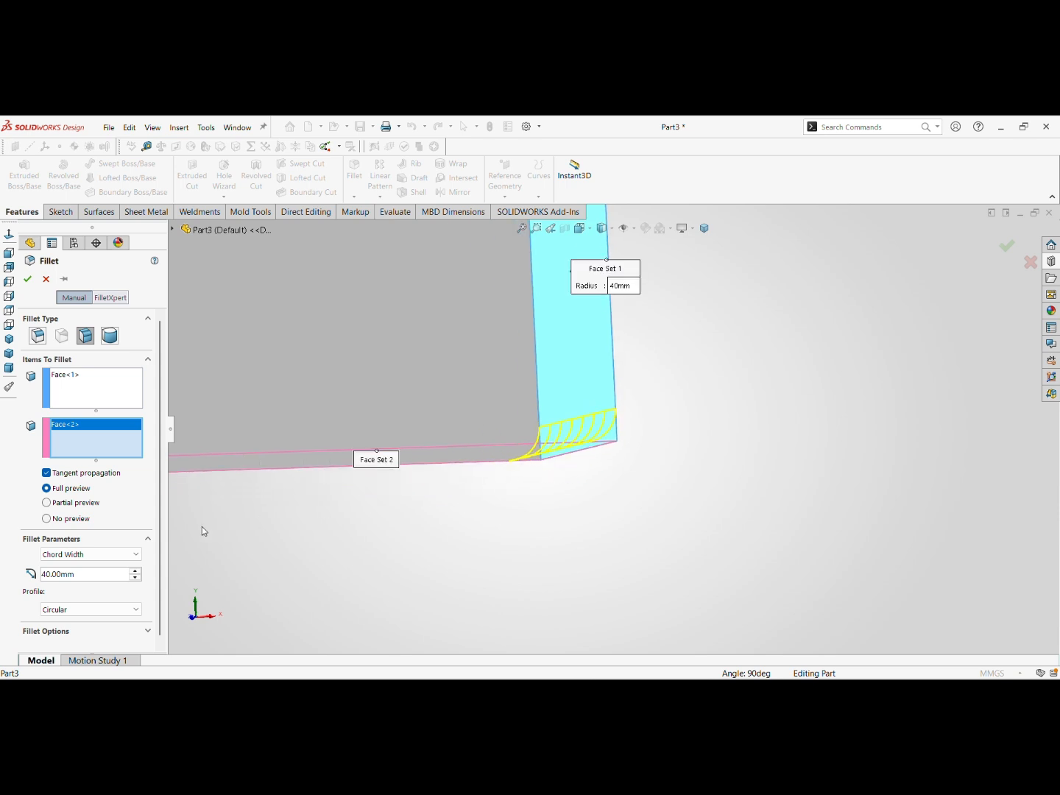
- Switch the face fillet to Hold Line and choose the end face's straight top edge as the hold line
click(92, 554)
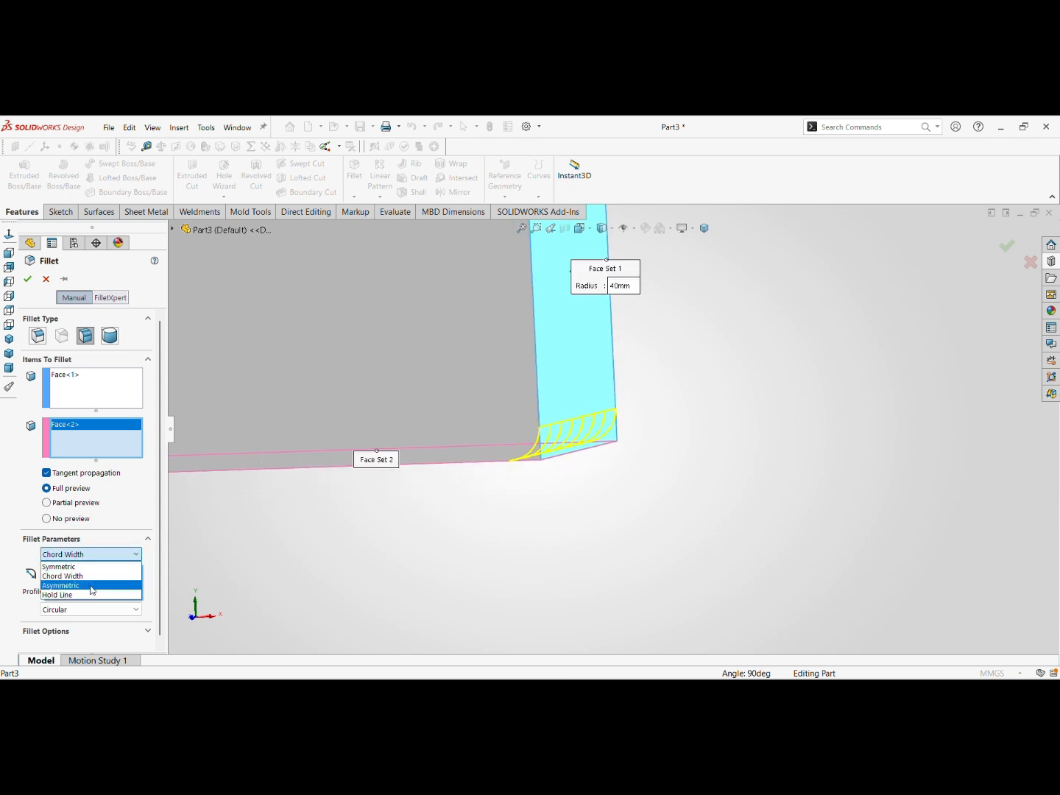
click(85, 596)
scroll(604, 433, up, 6)
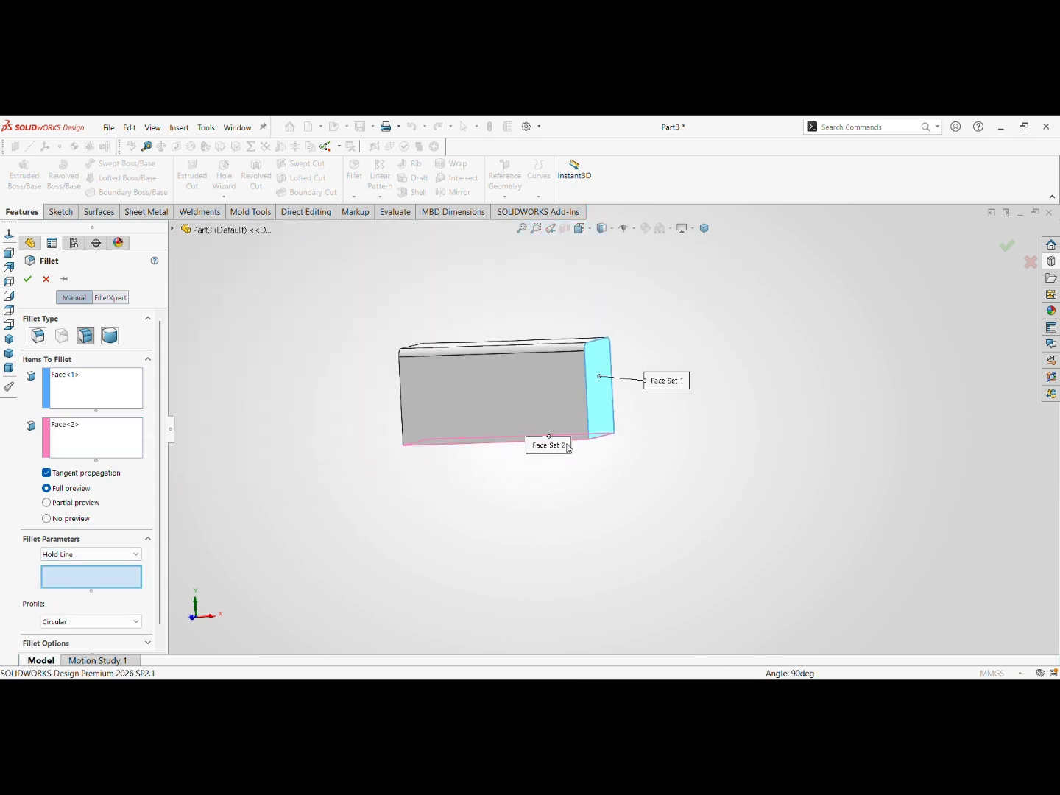
middle_drag(568, 448, 481, 503)
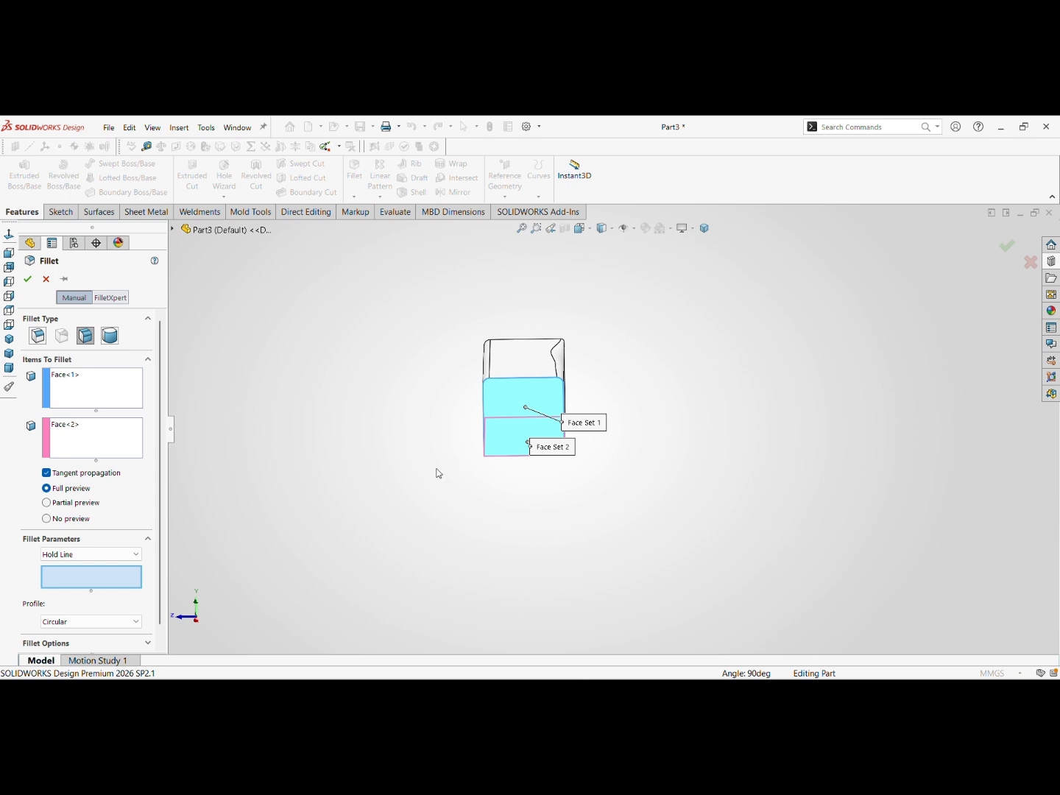
click(102, 572)
click(528, 379)
scroll(492, 420, down, 3)
mouse_move(492, 421)
middle_down()
mouse_move(530, 401)
mouse_move(580, 441)
mouse_move(567, 463)
mouse_move(639, 404)
middle_up()
scroll(641, 403, down, 5)
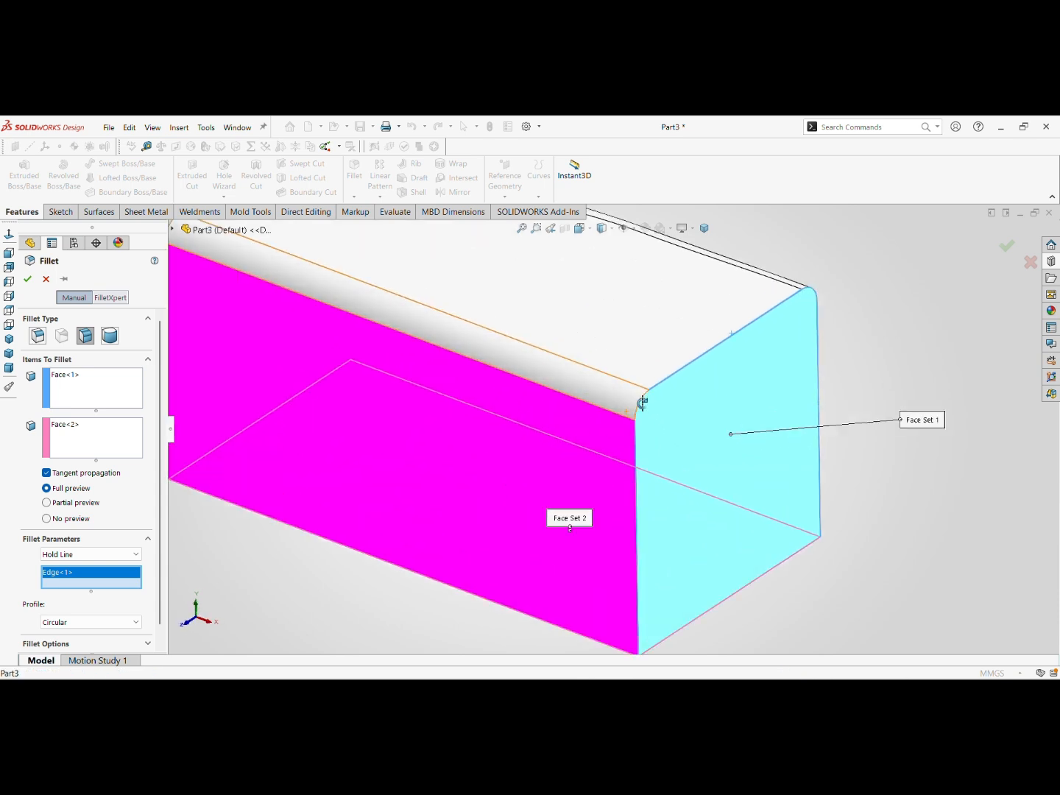
- Try adding the end face's two rounded corner edges to the hold line, and cancel the face fillet
scroll(640, 408, up, 1)
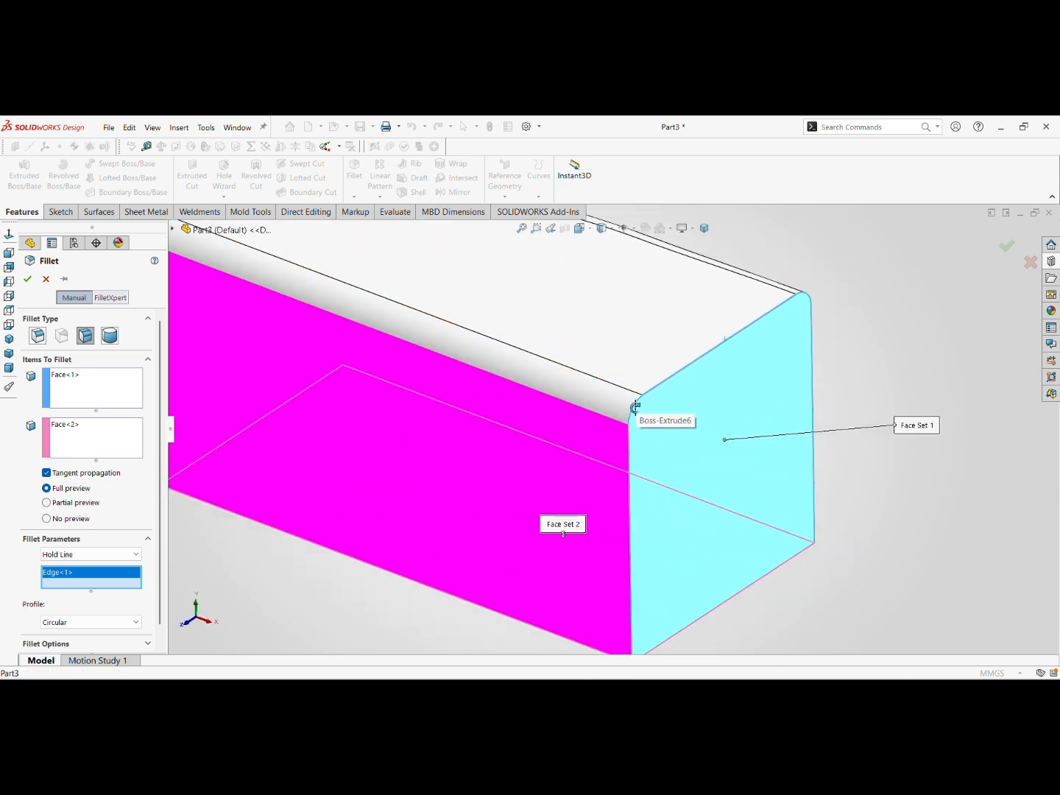
click(634, 413)
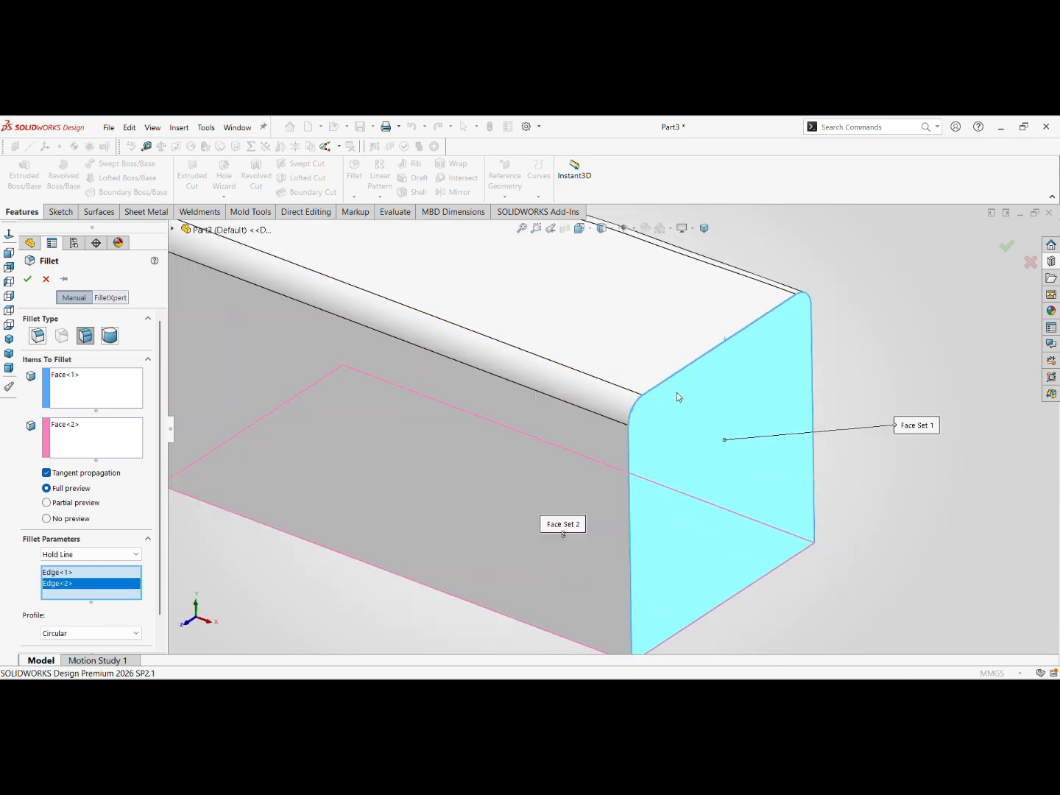
click(806, 295)
middle_drag(783, 339, 703, 390)
scroll(703, 390, up, 4)
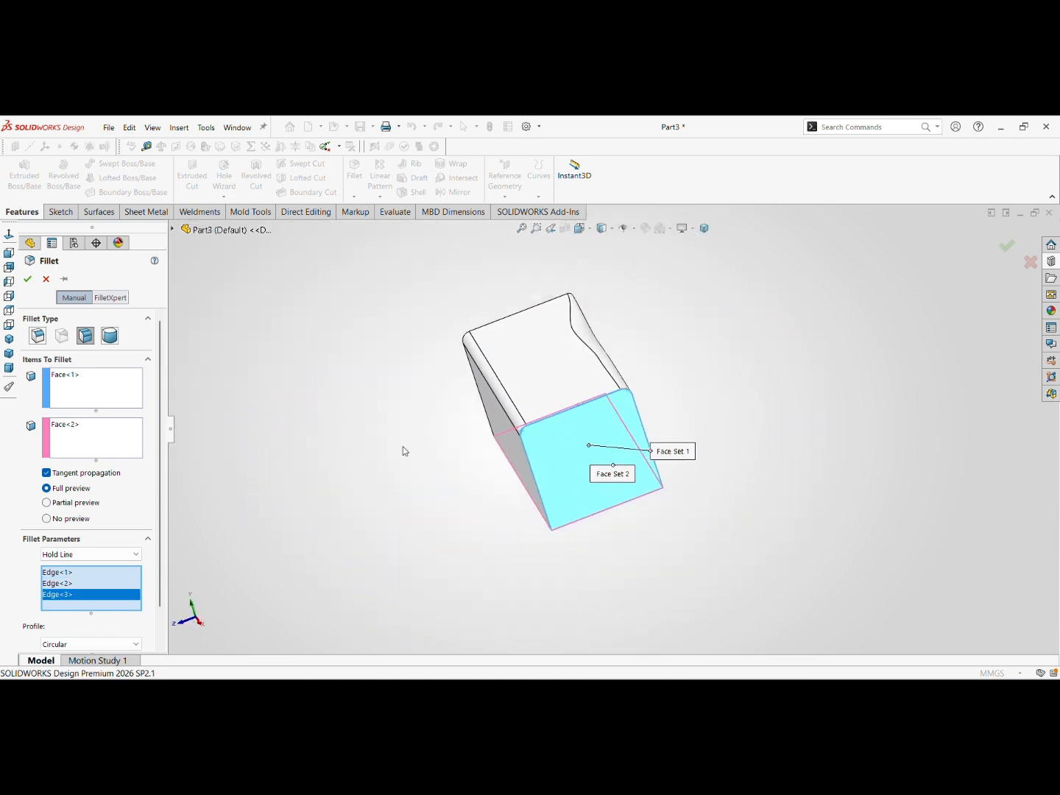
click(46, 279)
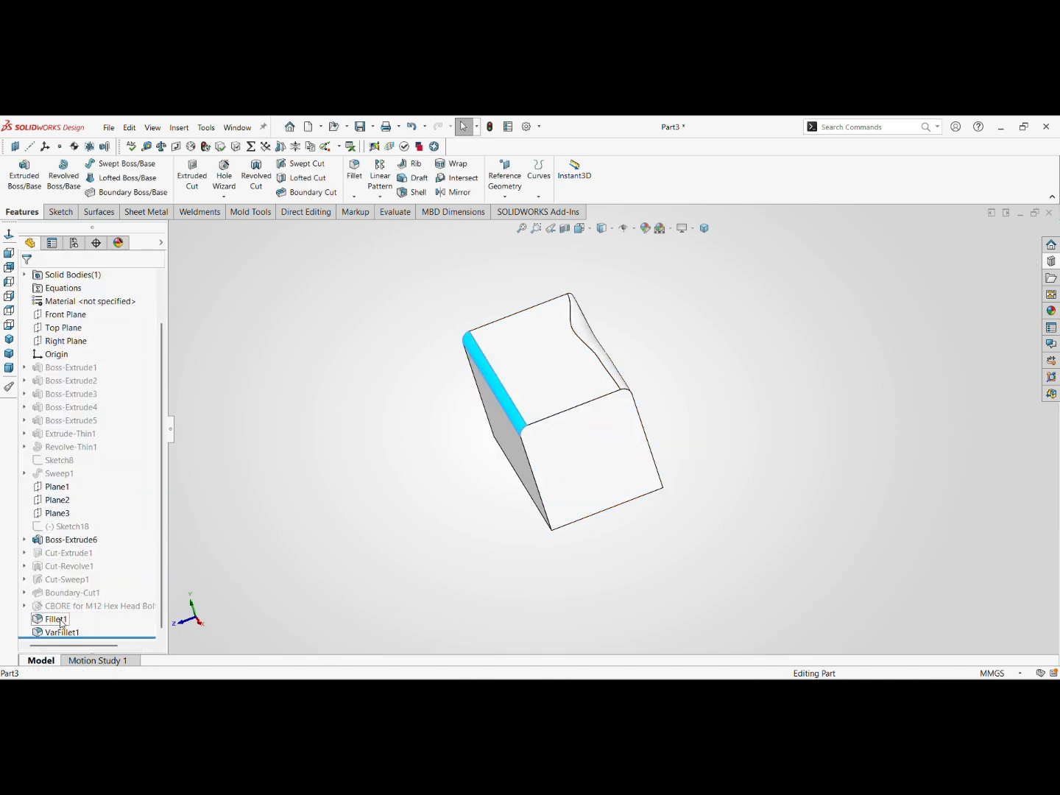
- Suppress the constant size and variable size fillets, Fillet1 and VarFillet1
click(62, 622)
ctrl+click(64, 632)
right_click(62, 633)
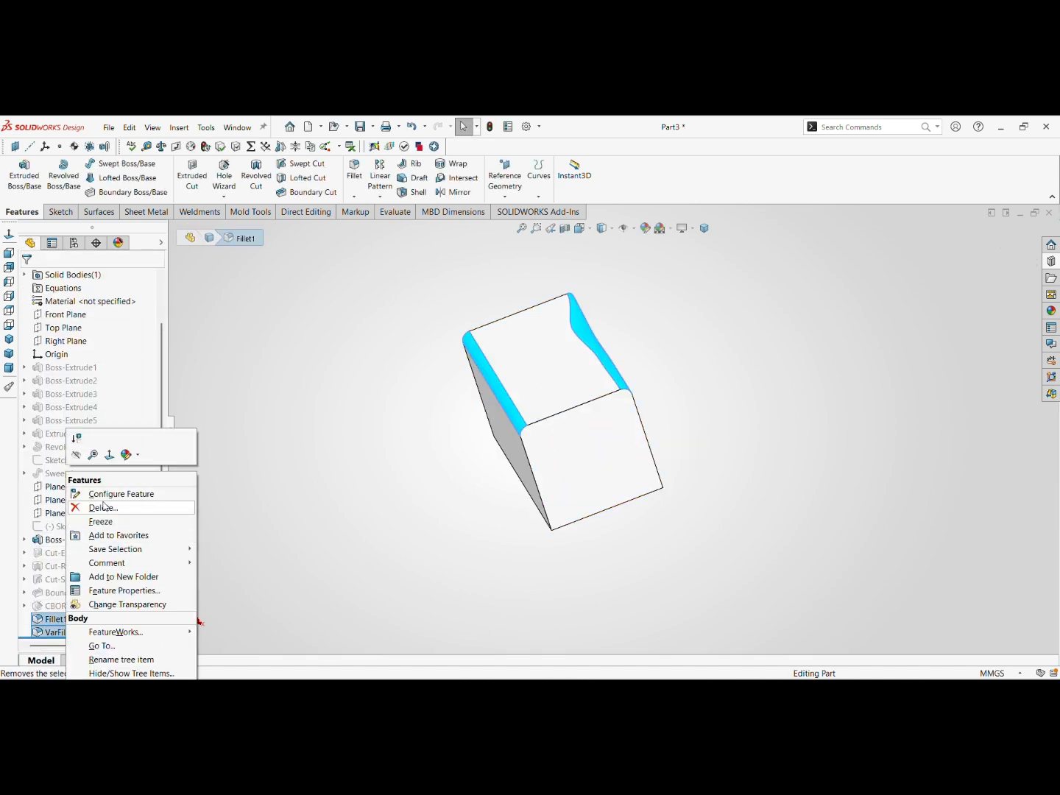
click(104, 508)
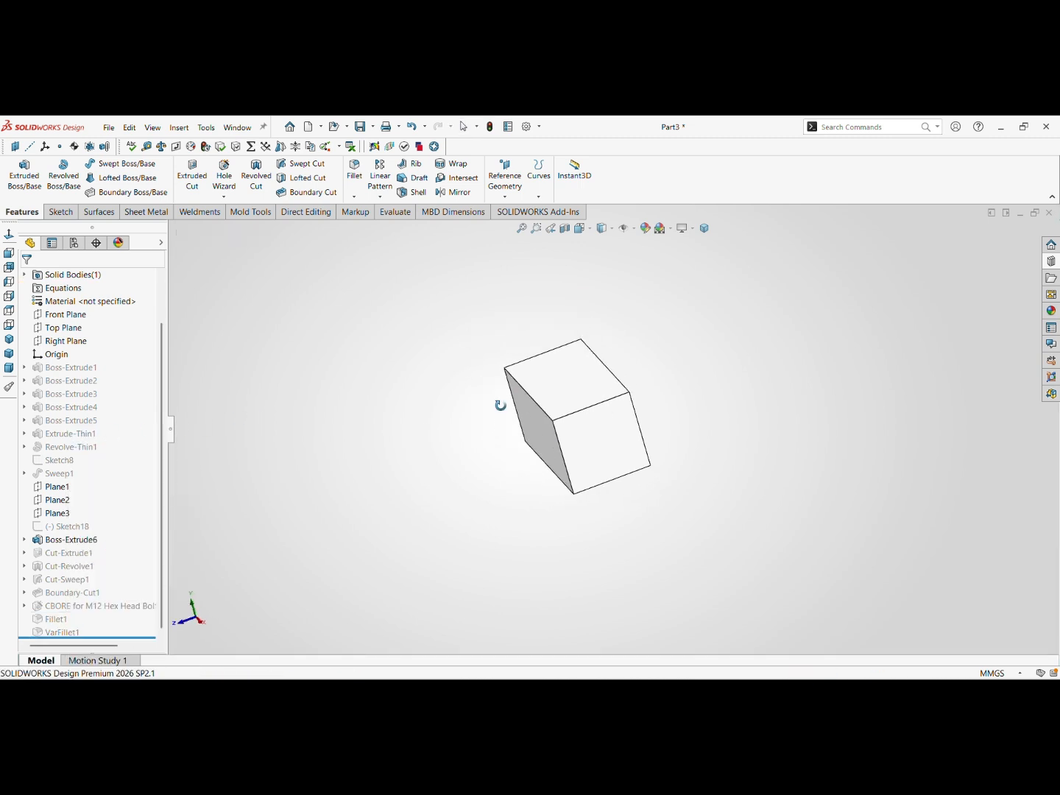
- Start a face fillet on the plain block with the end face as face set 1 and the bottom face as face set 2
middle_drag(501, 406, 514, 393)
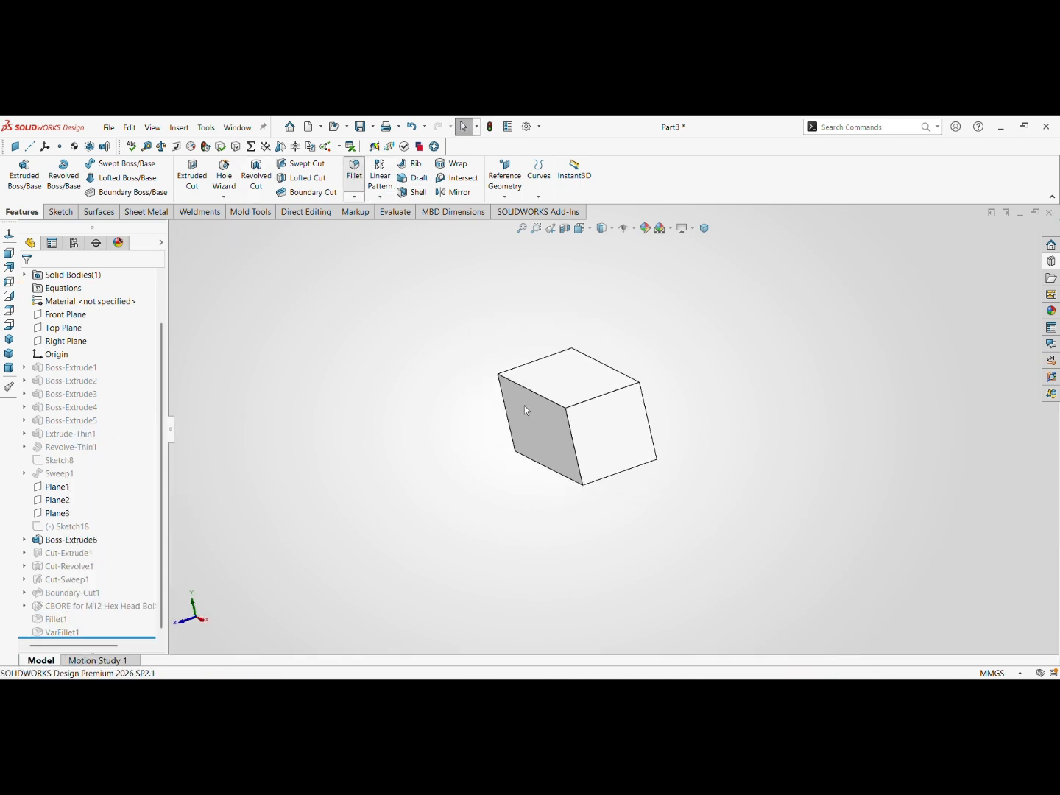
click(355, 175)
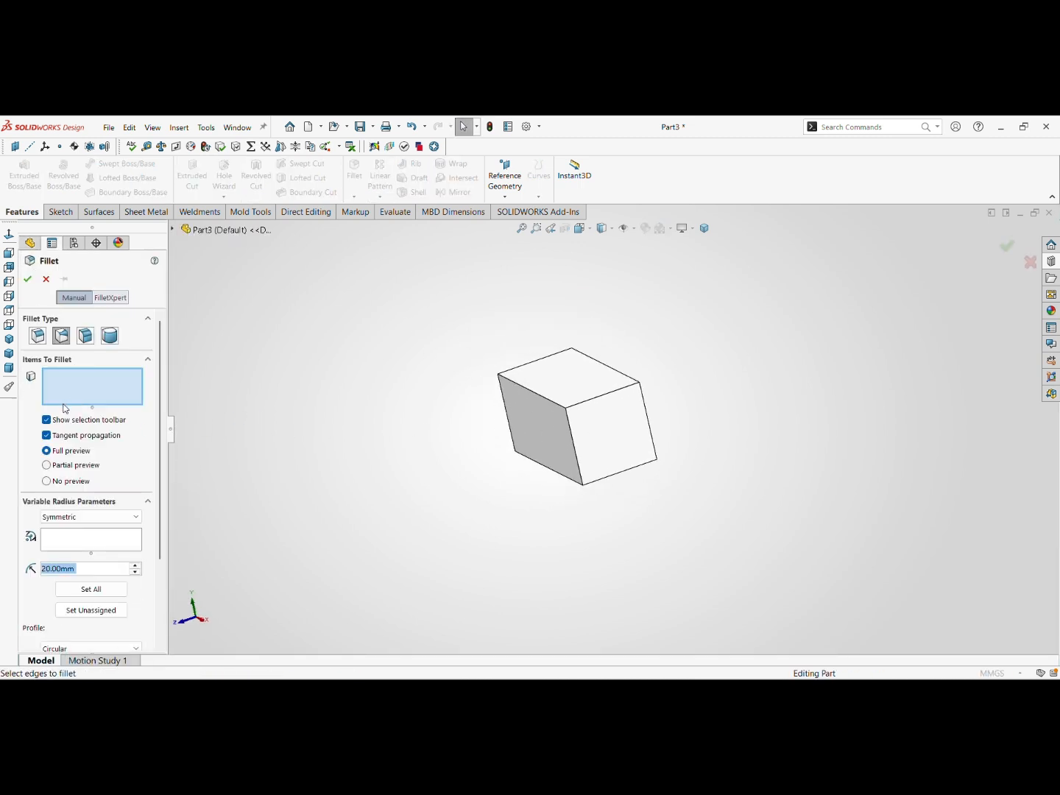
click(85, 337)
click(611, 462)
middle_drag(610, 460, 606, 348)
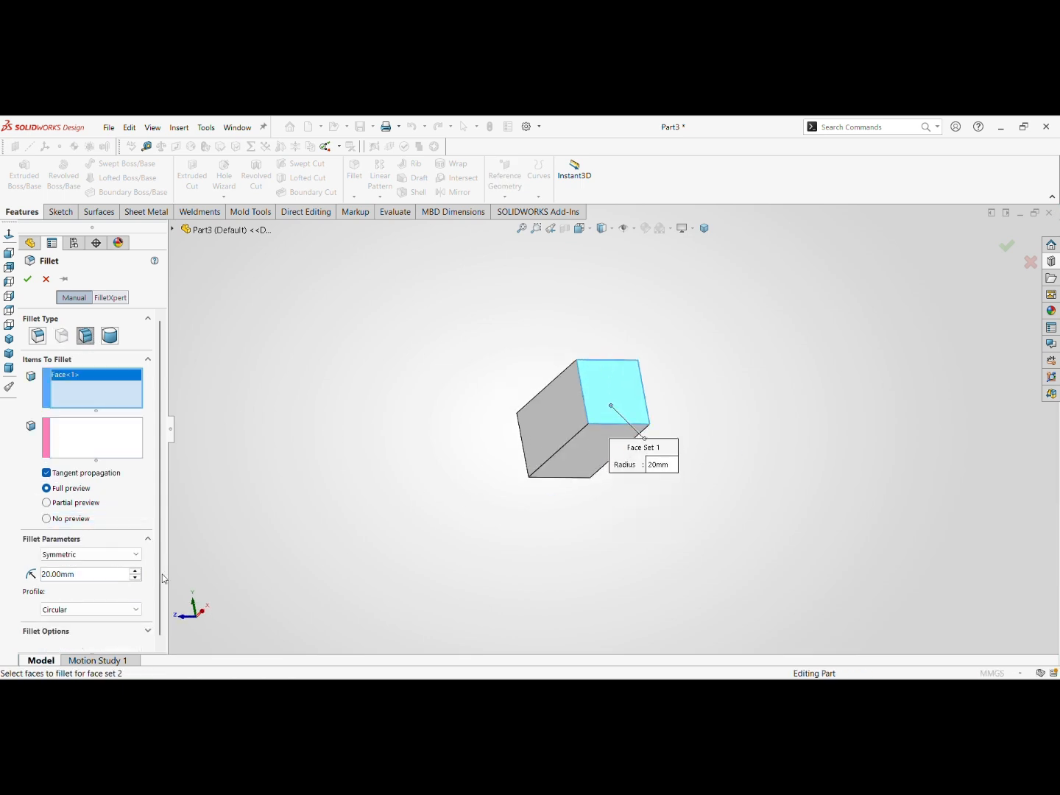
click(82, 442)
click(592, 453)
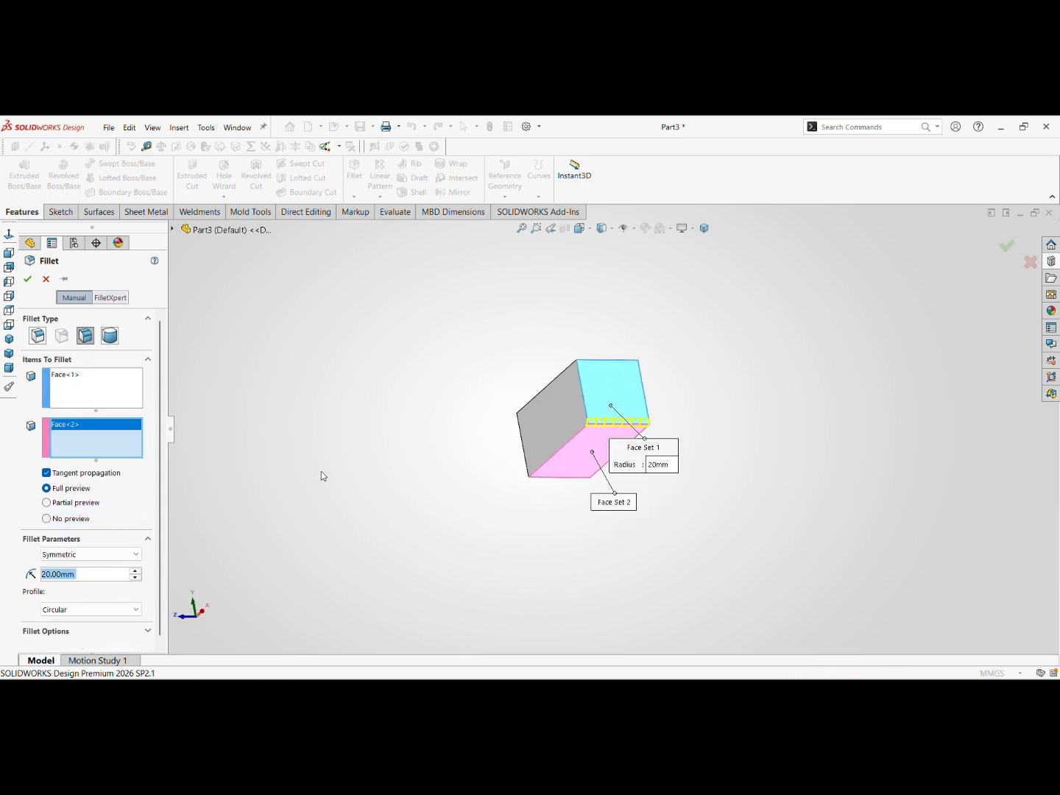
- Change the fillet method to Hold Line and pick the end face's top edge as the hold line
click(107, 553)
click(88, 593)
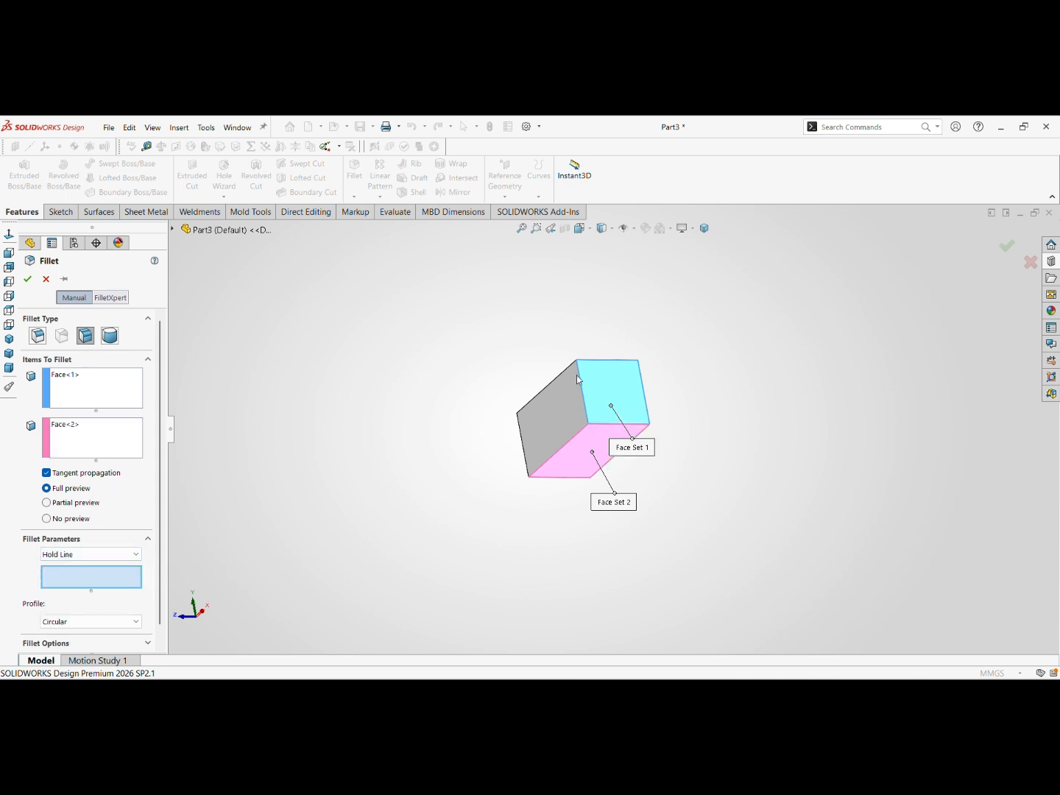
click(609, 361)
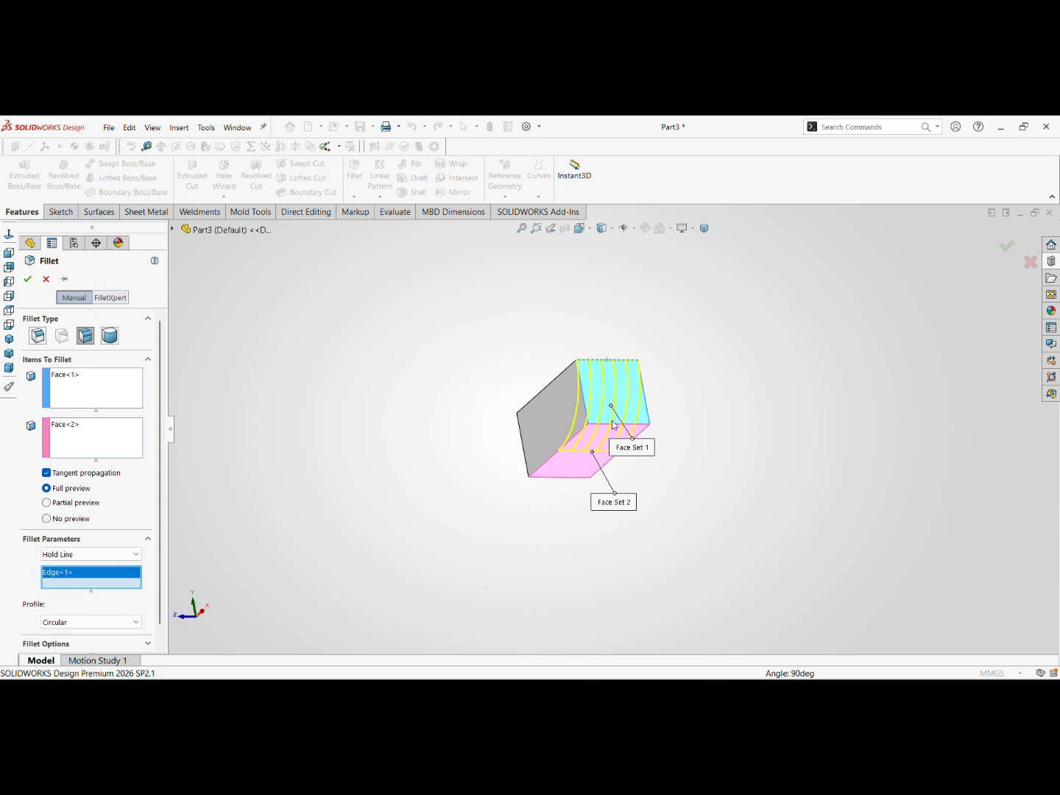
middle_drag(612, 421, 646, 520)
scroll(560, 362, down, 3)
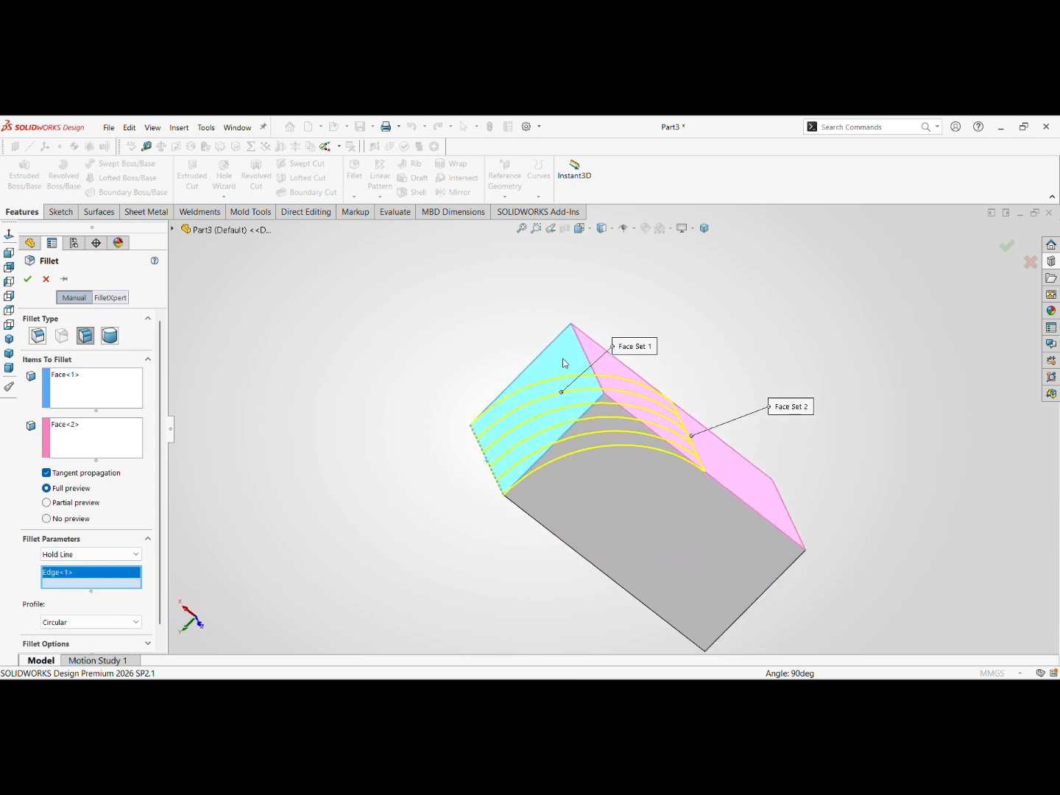
- Move the Face Set 1 and Face Set 2 callouts clear of the block, apply the hold line fillet, and inspect the curved face
drag(538, 327, 365, 298)
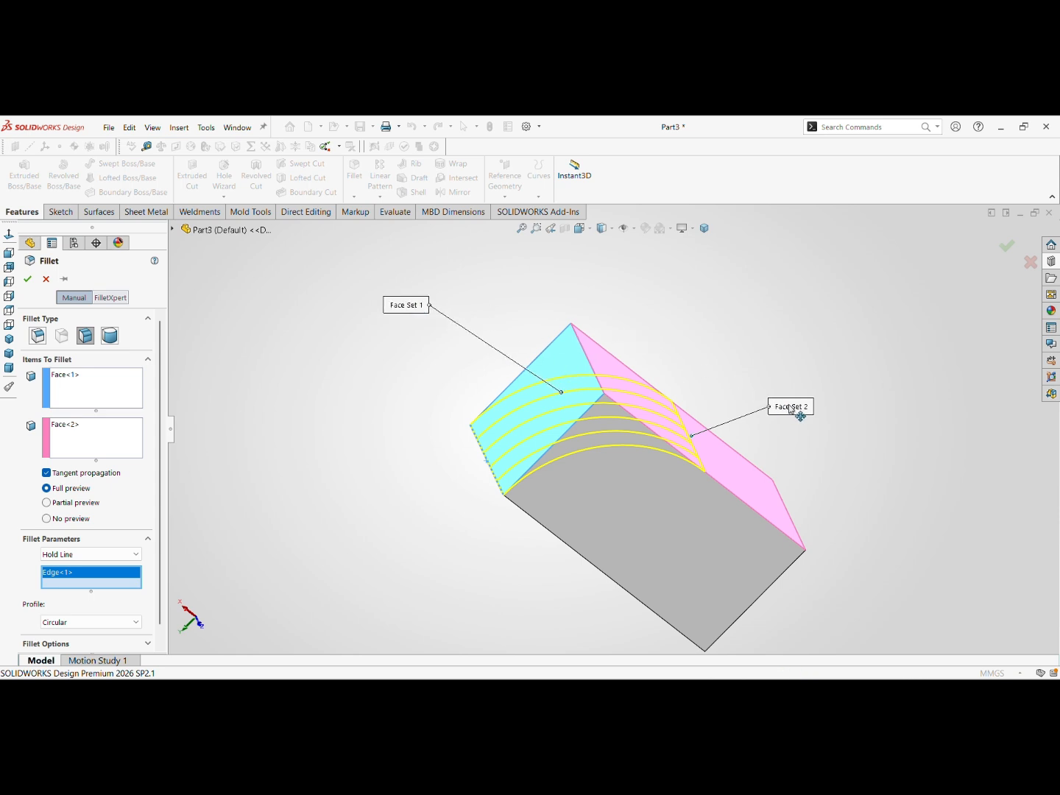
drag(801, 409, 836, 347)
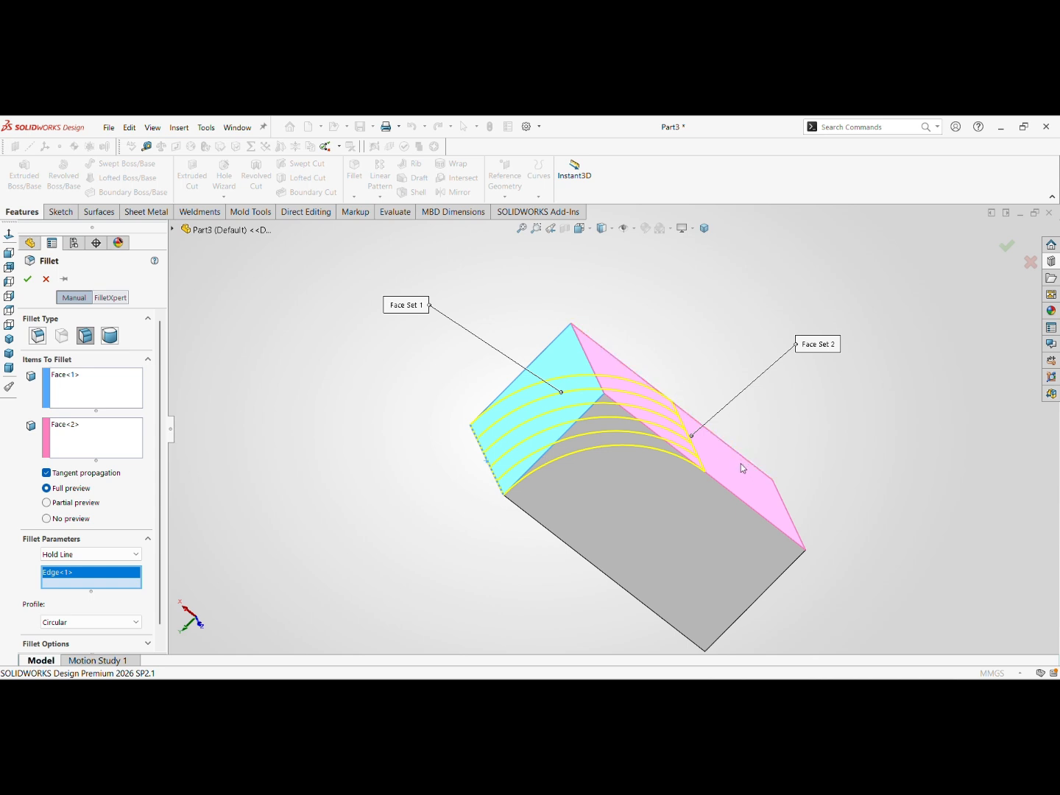
mouse_move(740, 466)
middle_down()
mouse_move(731, 490)
mouse_move(739, 492)
middle_up()
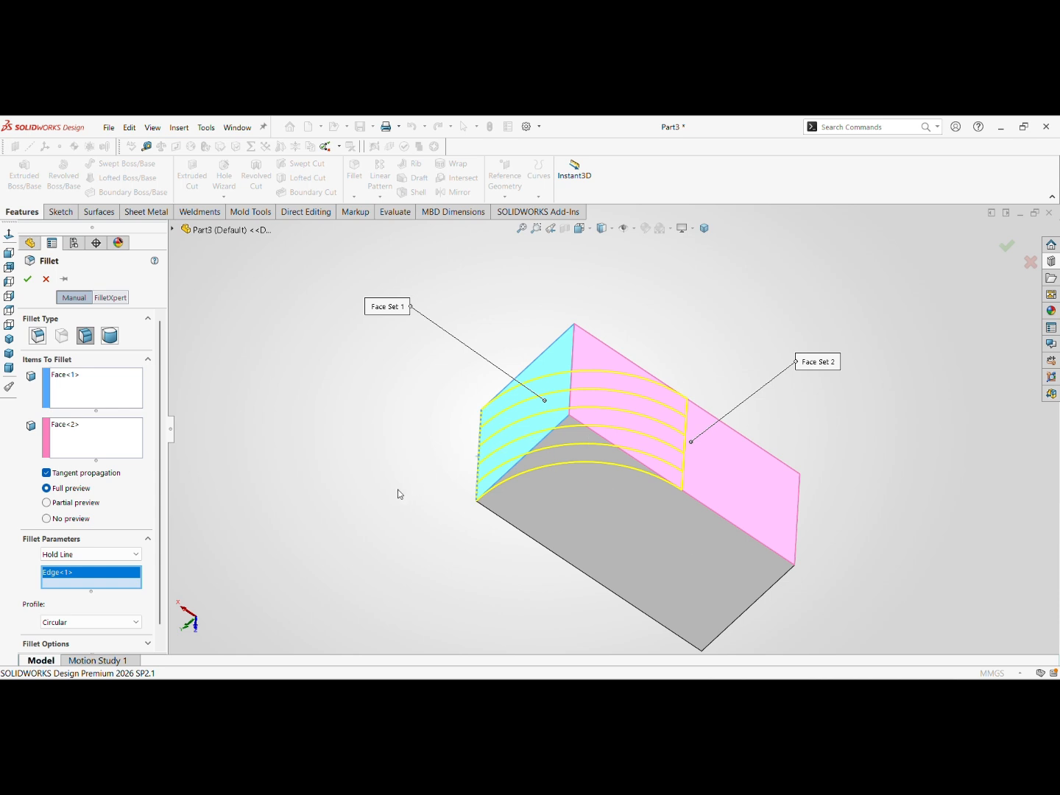
click(28, 279)
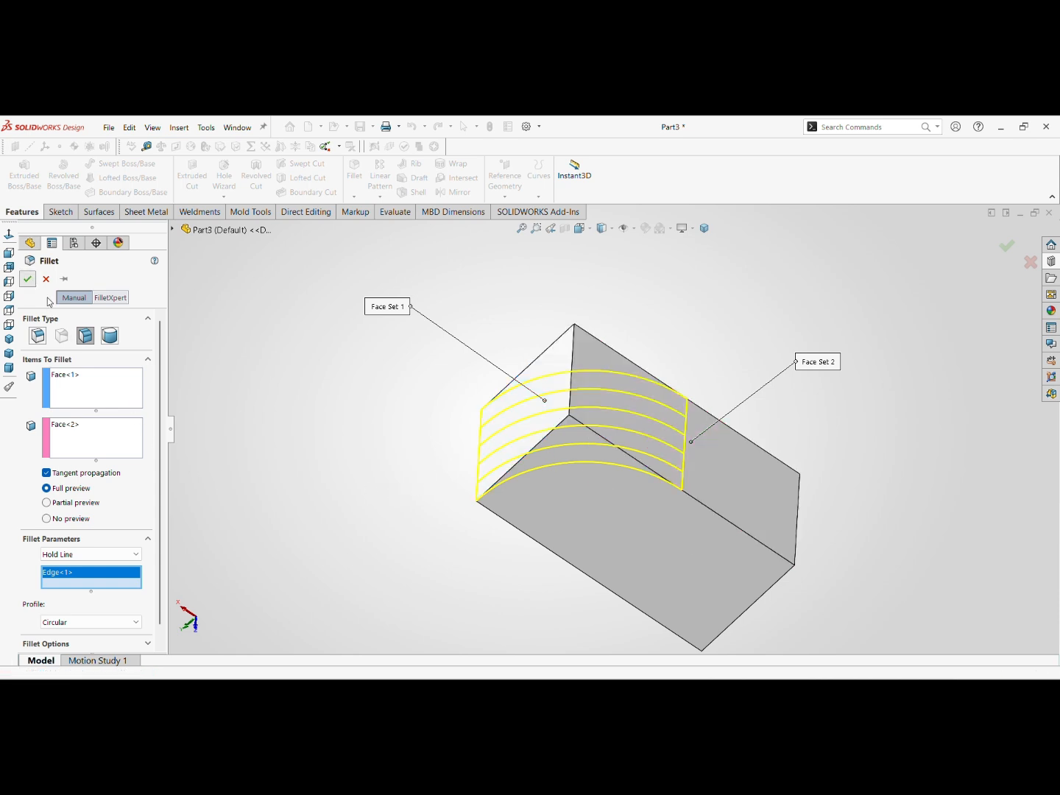
middle_drag(585, 459, 556, 511)
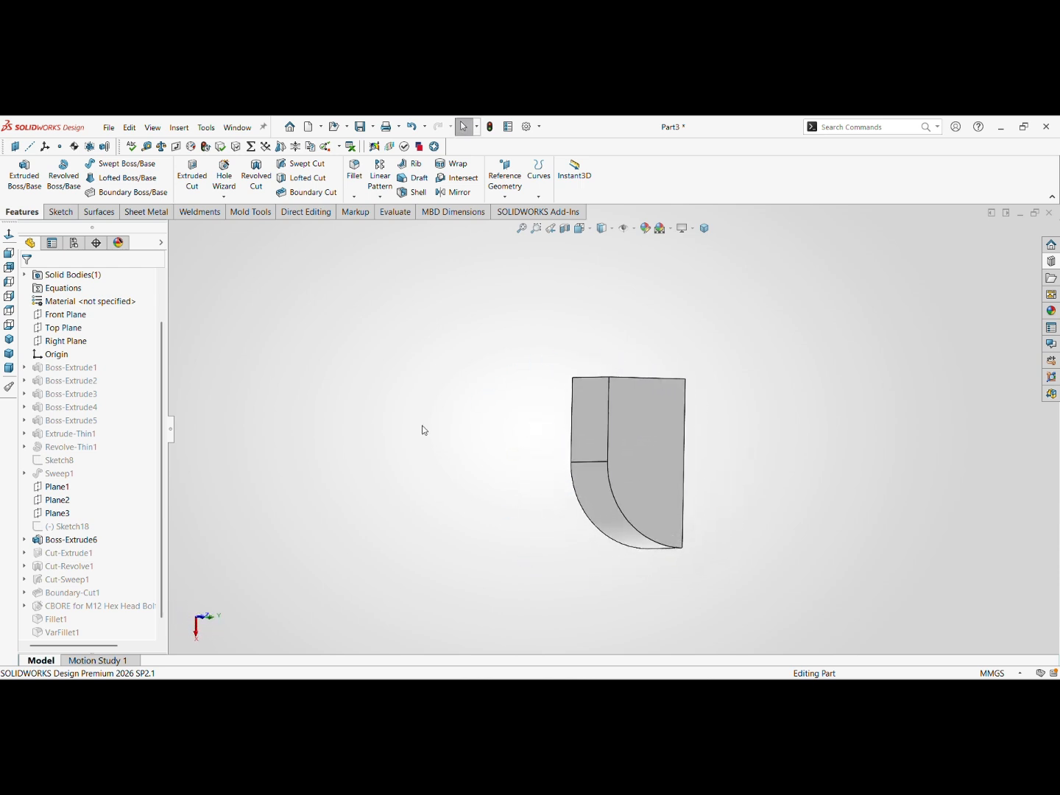
click(354, 197)
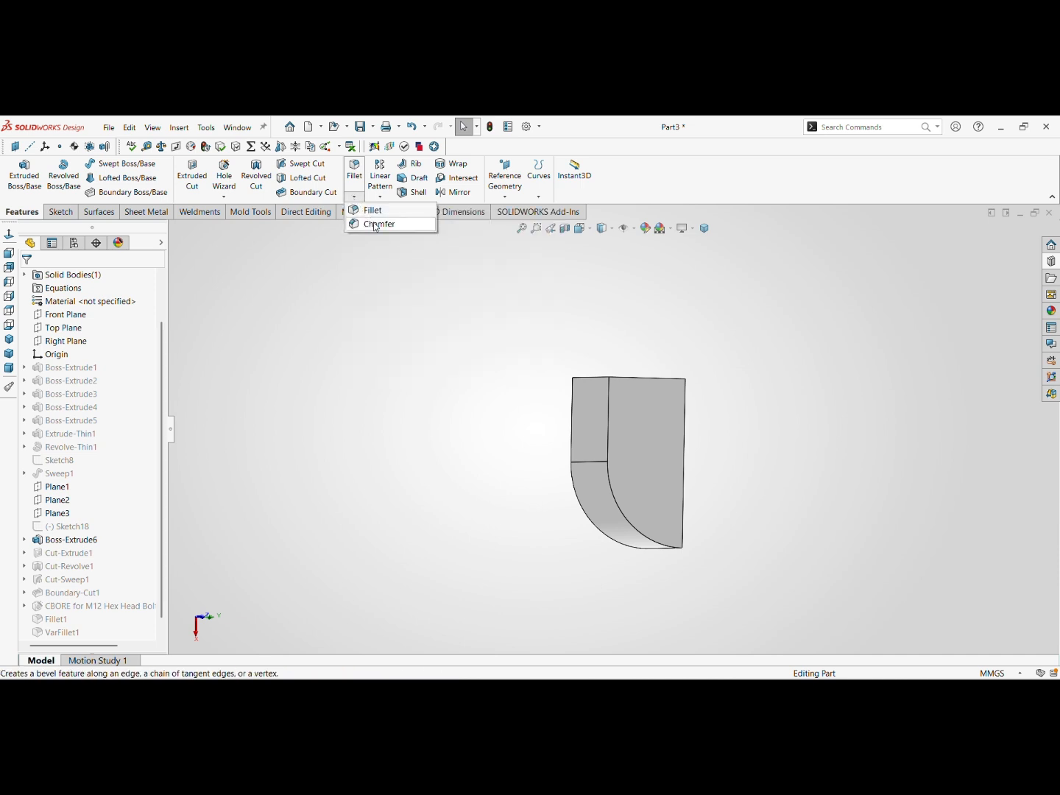
click(376, 224)
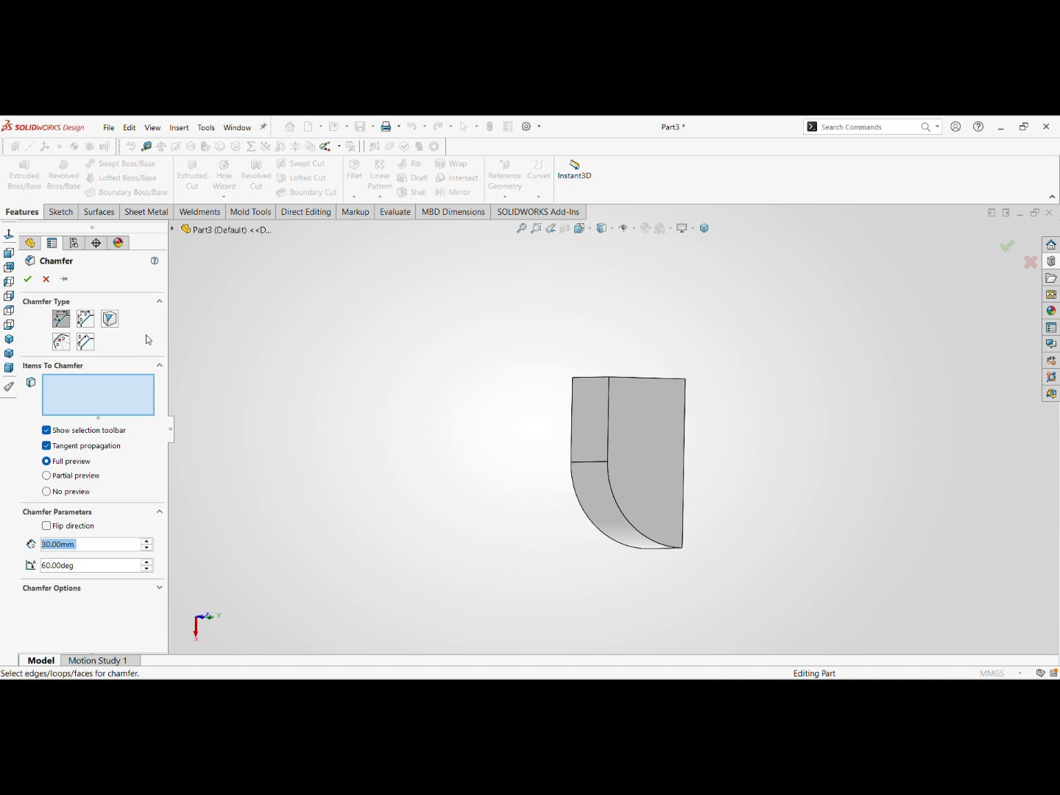
click(46, 279)
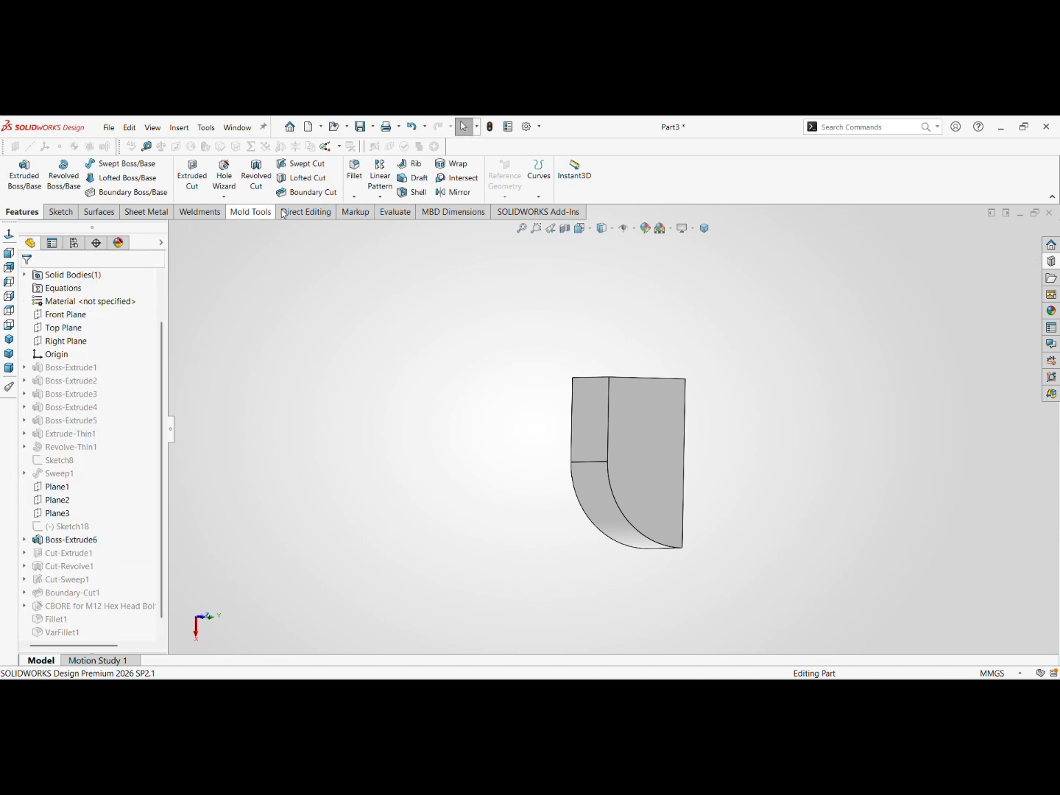
- Start a full round fillet and pick the flat face adjoining the curved hold line fillet as side face set 1
click(354, 198)
click(366, 210)
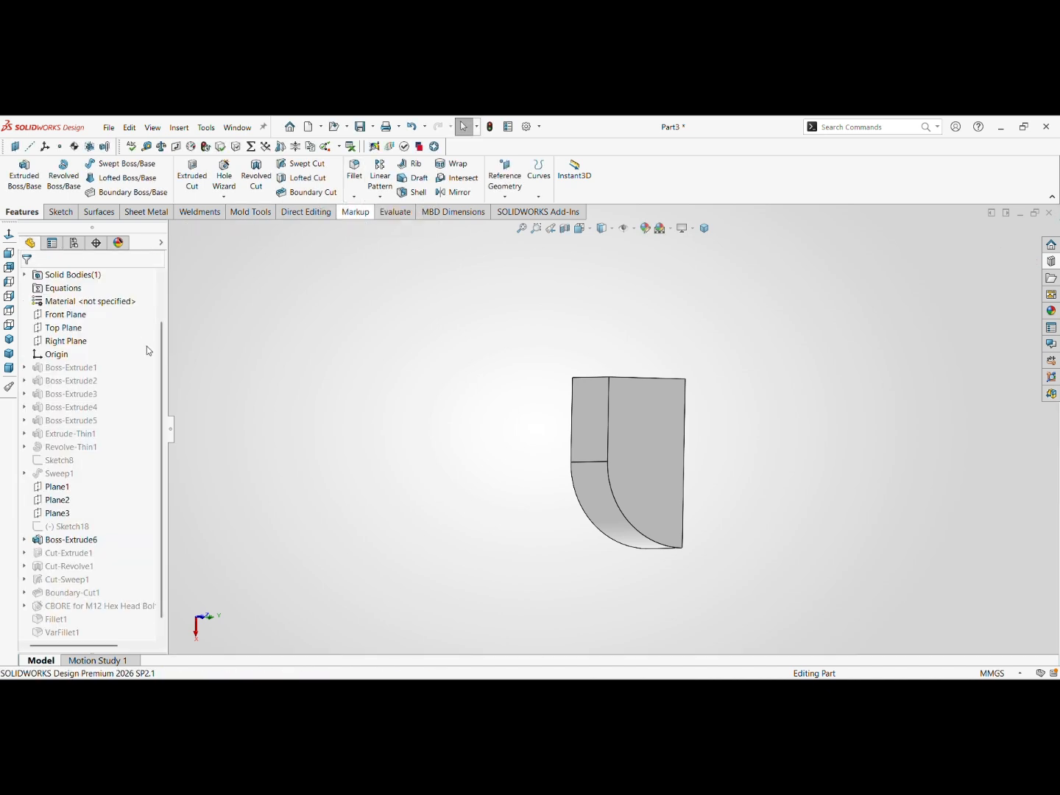
click(109, 336)
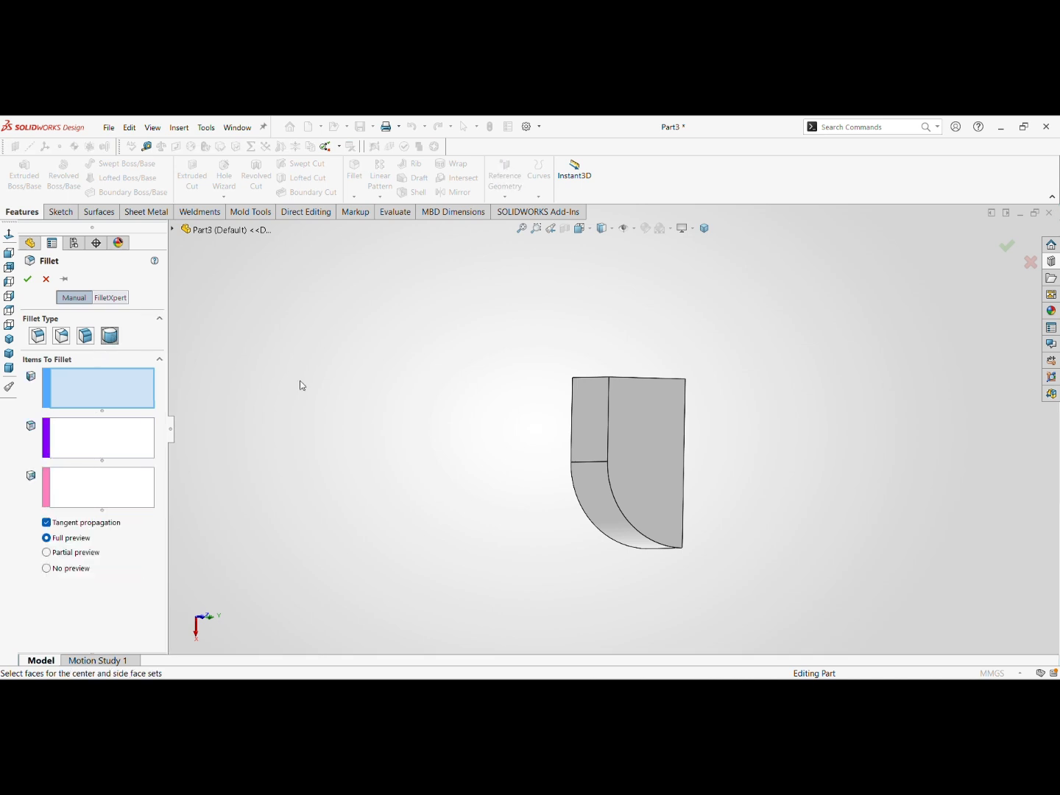
scroll(584, 444, down, 3)
middle_drag(584, 444, 665, 441)
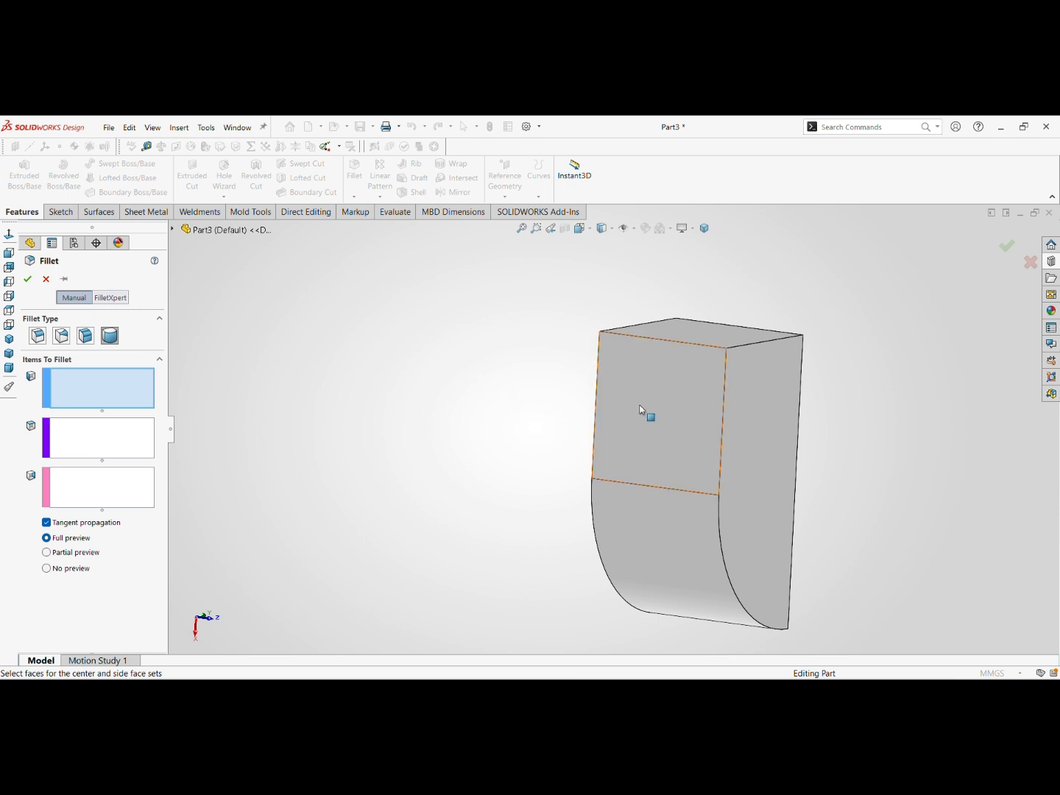
click(665, 402)
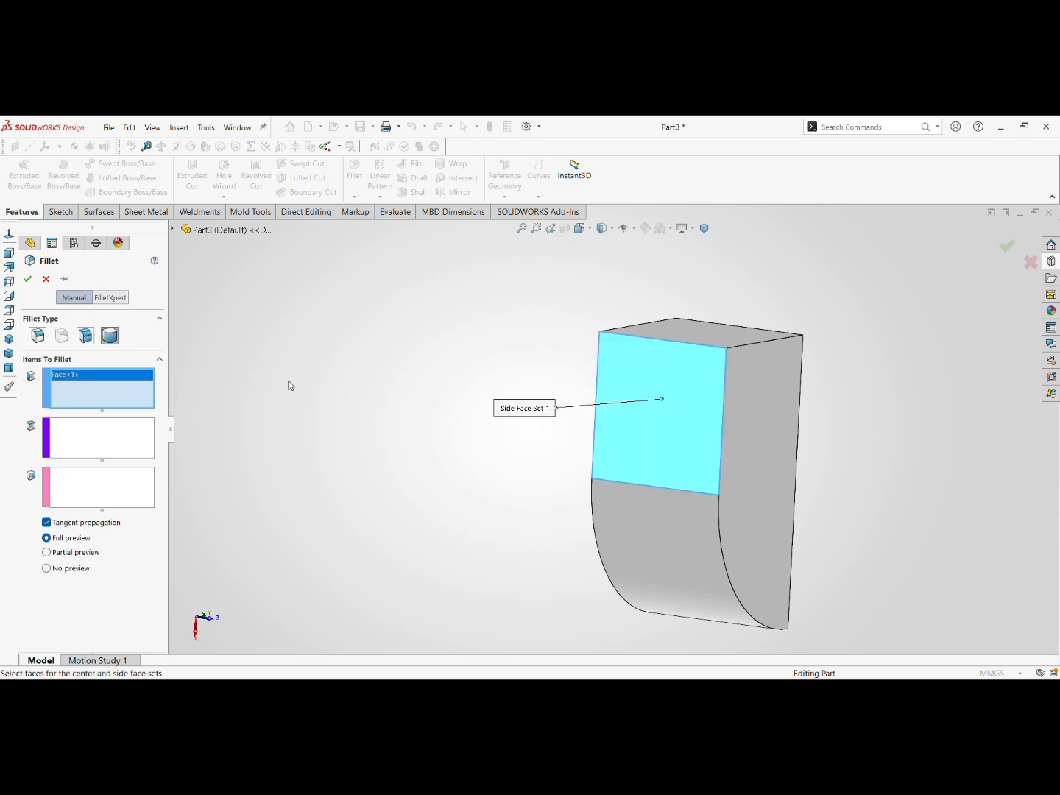
- Assign the flat end face opposite the curved end as the center face set and the far side face as side face set 2
click(127, 440)
middle_drag(673, 351, 460, 432)
click(693, 375)
click(148, 486)
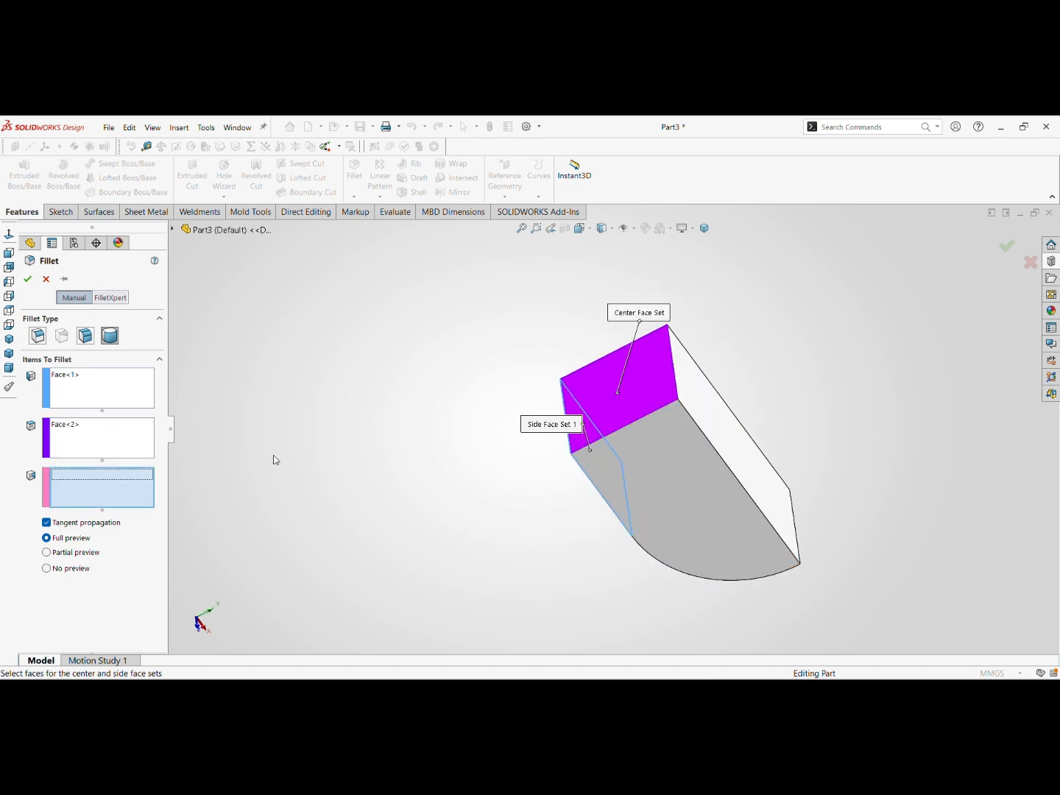
click(708, 407)
middle_drag(684, 424, 627, 477)
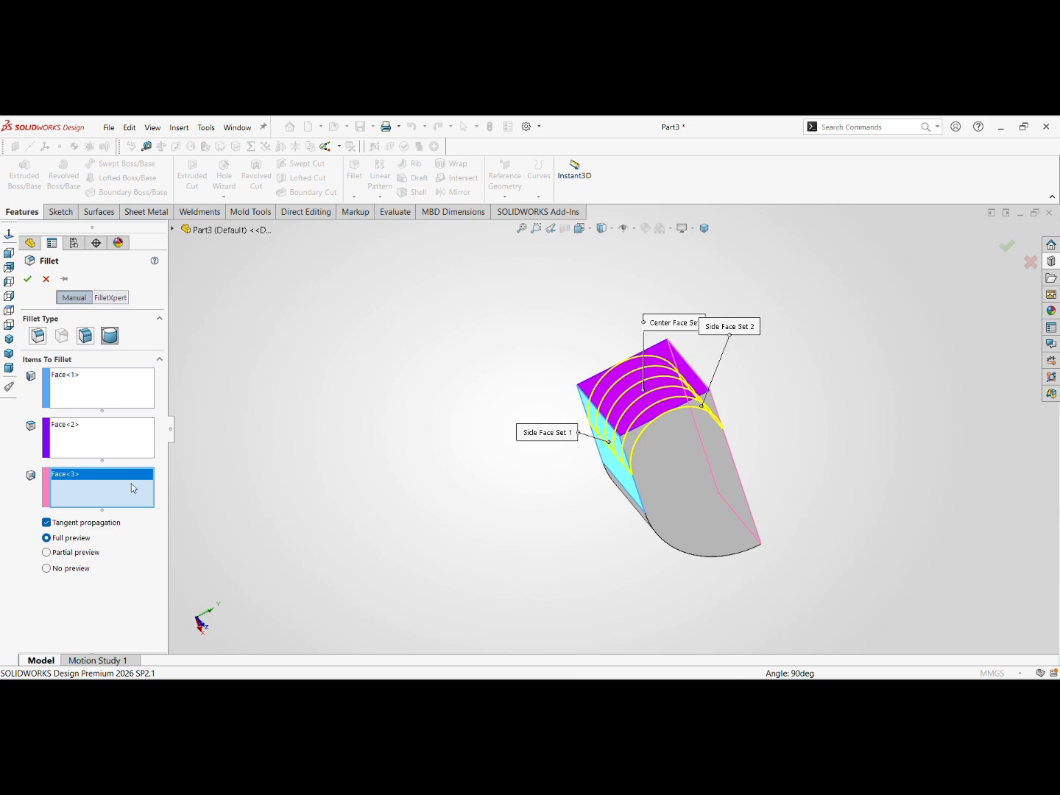
- Apply the full round fillet across the three face sets and inspect the rounded end of the block
scroll(570, 374, down, 3)
mouse_move(624, 392)
middle_down()
mouse_move(666, 377)
mouse_move(567, 372)
mouse_move(645, 390)
middle_up()
mouse_move(709, 461)
middle_down()
mouse_move(670, 434)
mouse_move(700, 442)
mouse_move(711, 464)
middle_up()
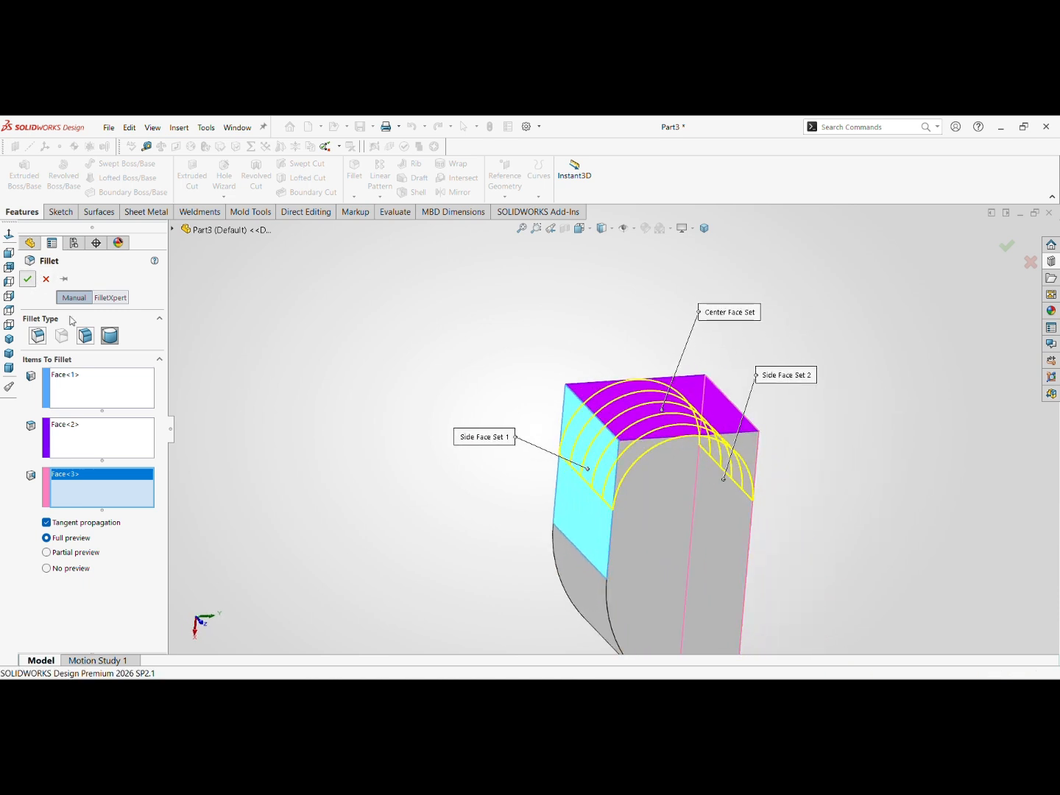
click(45, 279)
middle_drag(632, 459, 575, 446)
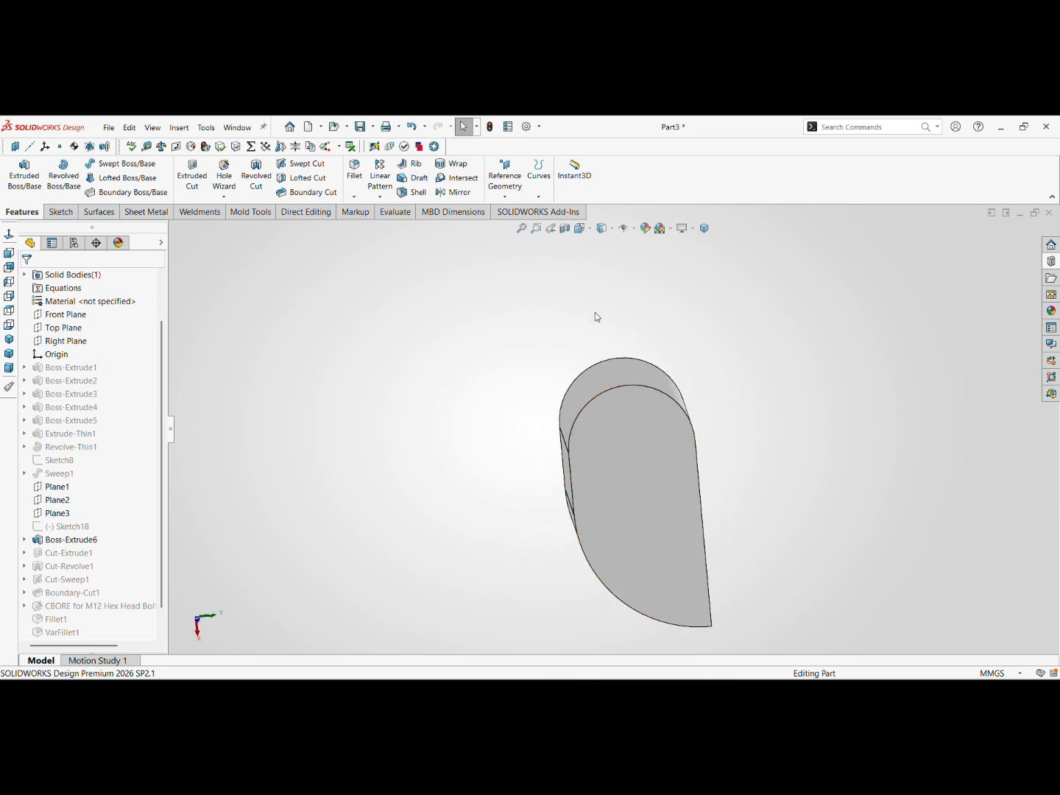